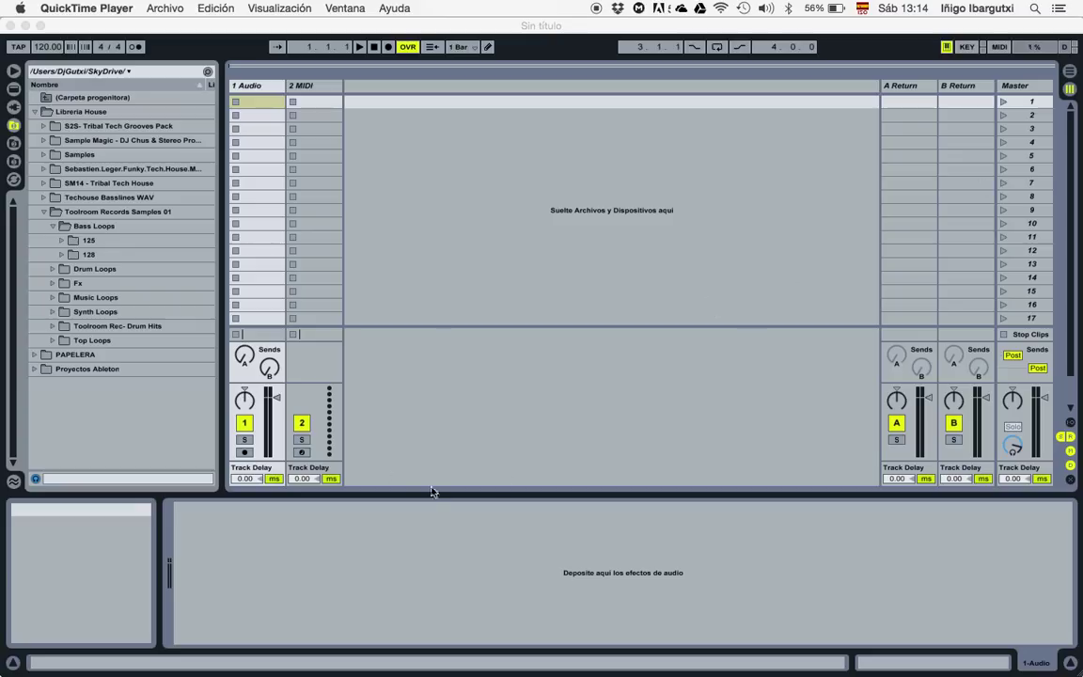
Show the Arrangement view of the empty set and return to the Session view
{"action": "left_click", "coordinate": [1072, 74]}
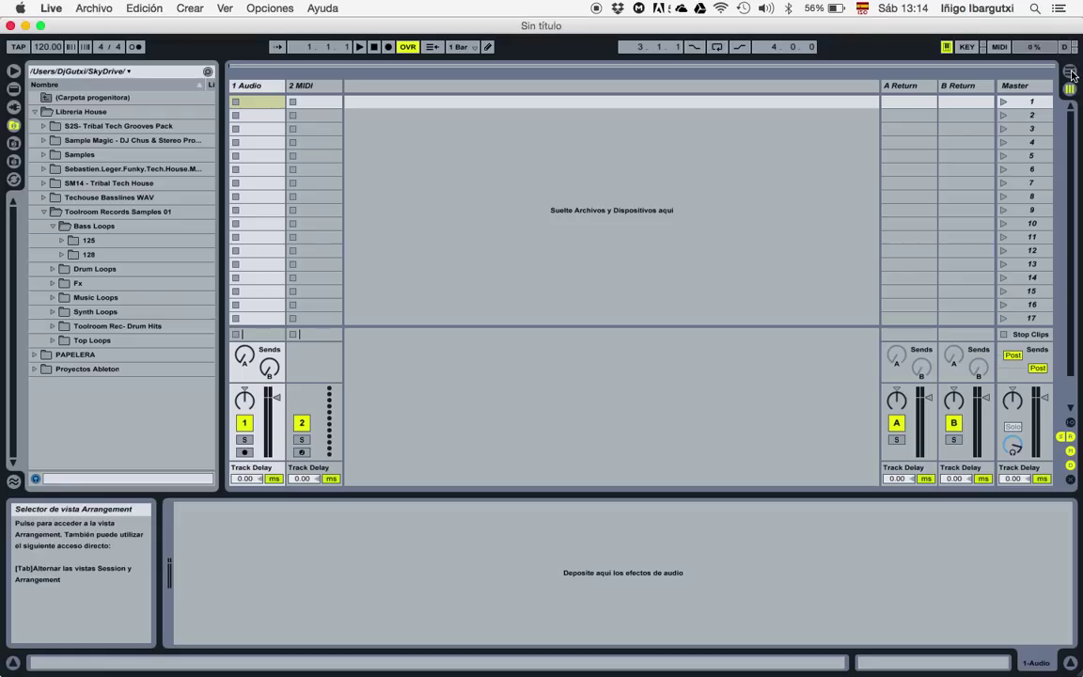
{"action": "left_click", "coordinate": [1072, 74]}
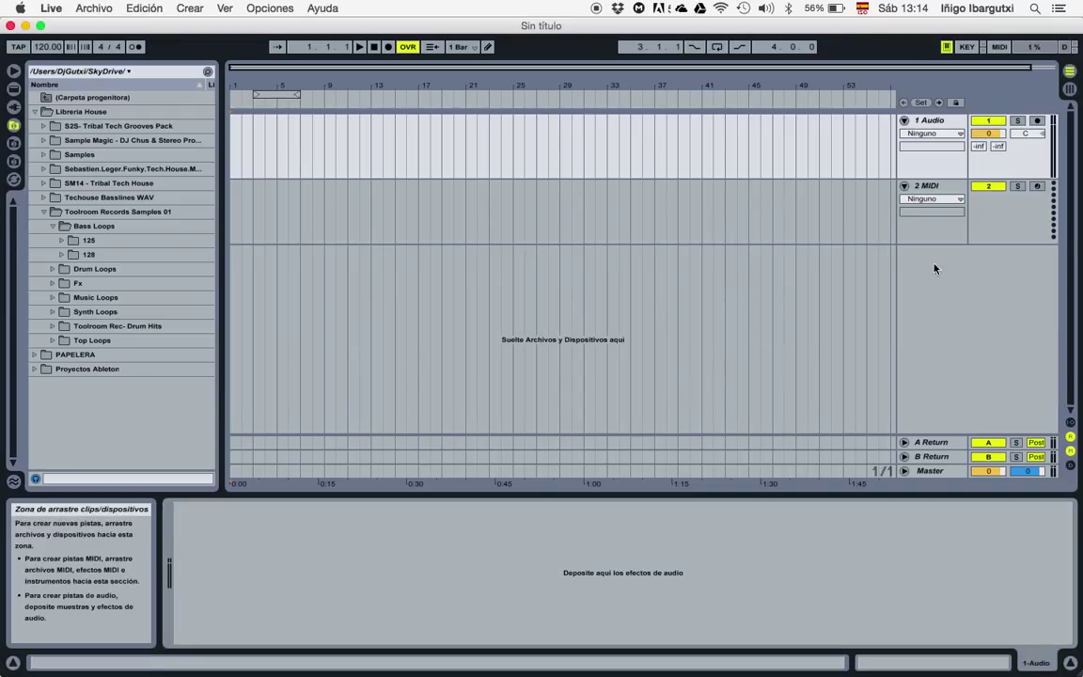
{"action": "left_click", "coordinate": [1070, 91]}
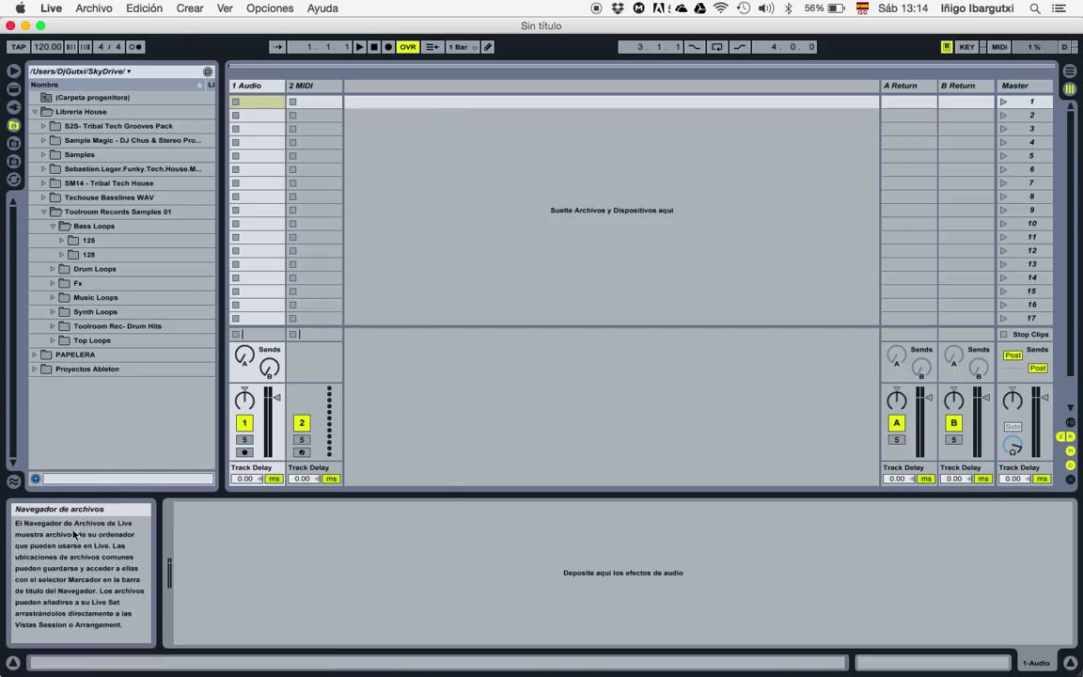
Show the Live device browser, collapse its Instruments, MIDI Effects and Audio Effects folders, and highlight the two effects categories
{"action": "left_click", "coordinate": [14, 71]}
{"action": "left_click", "coordinate": [15, 72]}
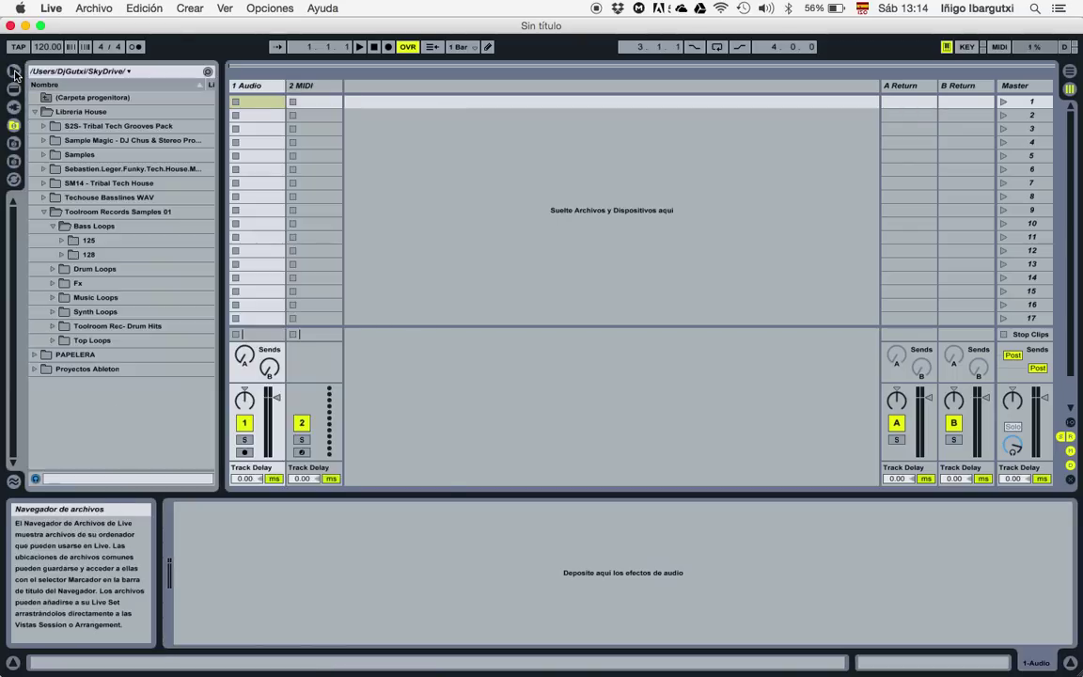
{"action": "left_click", "coordinate": [14, 89]}
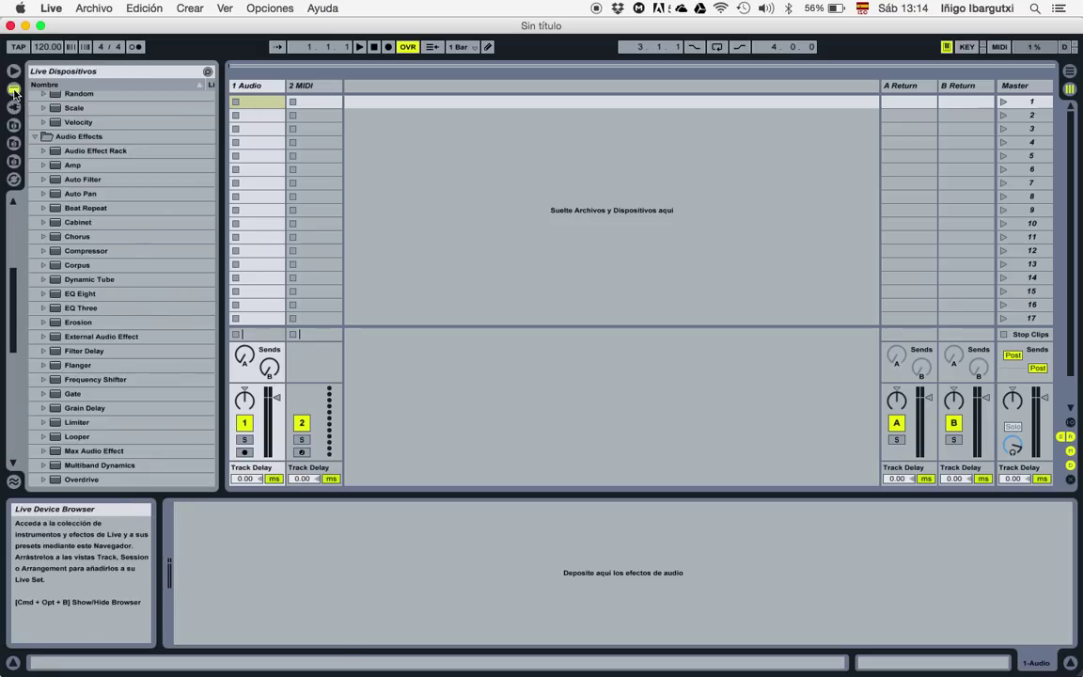
{"action": "left_click", "coordinate": [35, 136]}
{"action": "scroll", "coordinate": [38, 141], "scroll_direction": "up", "scroll_amount": 10}
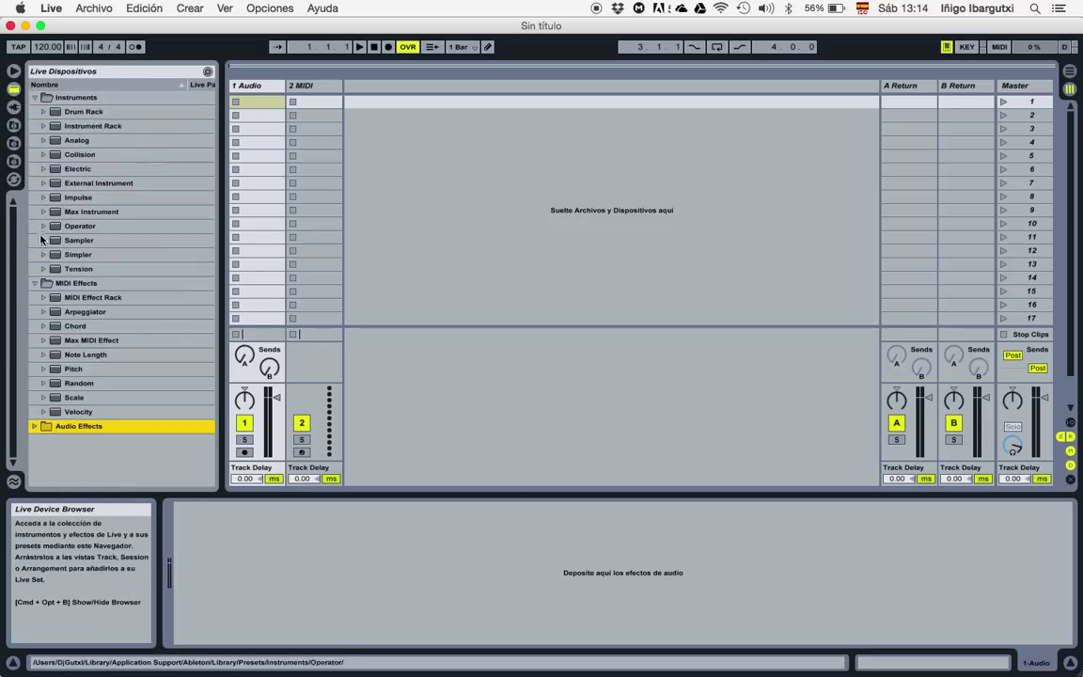
{"action": "left_click", "coordinate": [35, 283]}
{"action": "left_click", "coordinate": [36, 98]}
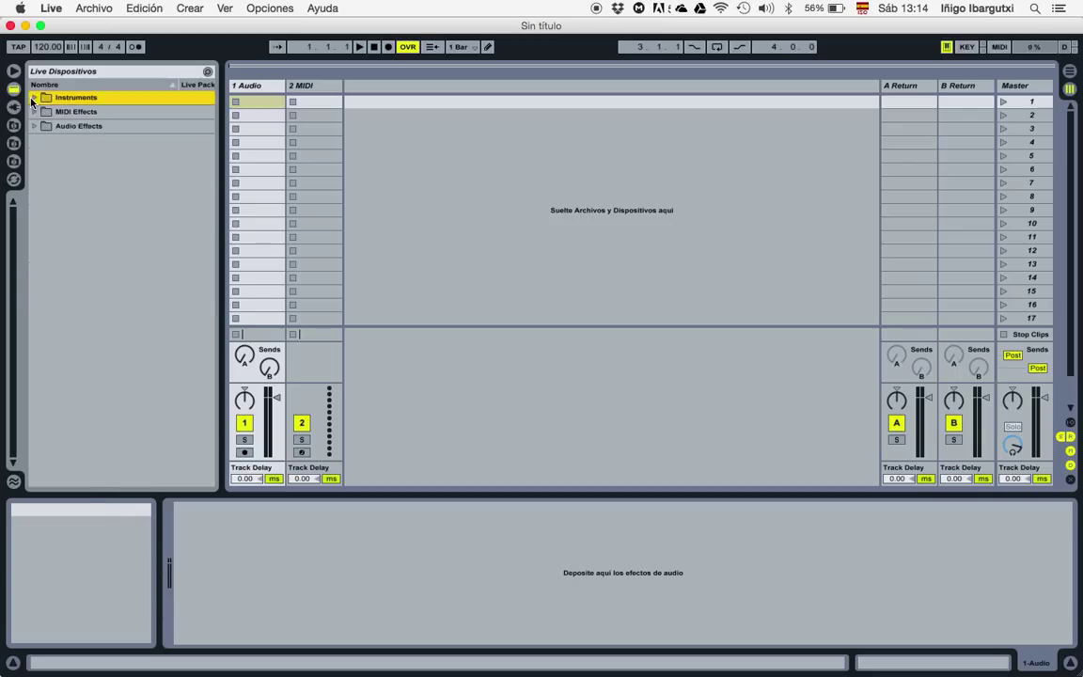
{"action": "left_click", "coordinate": [114, 112]}
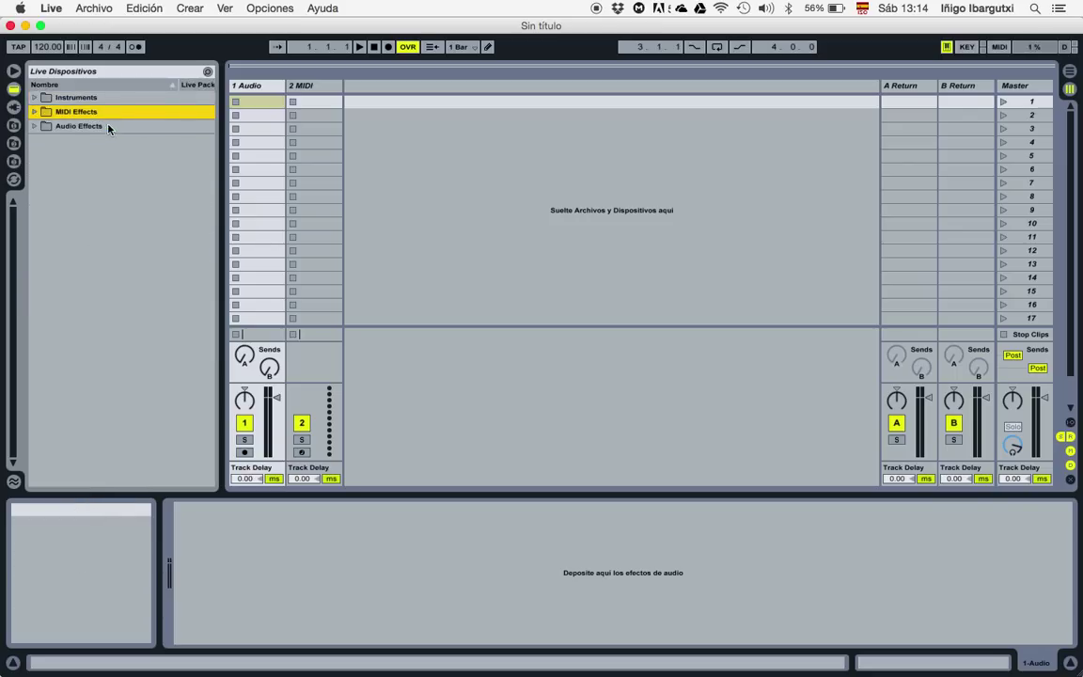
{"action": "left_click", "coordinate": [103, 131]}
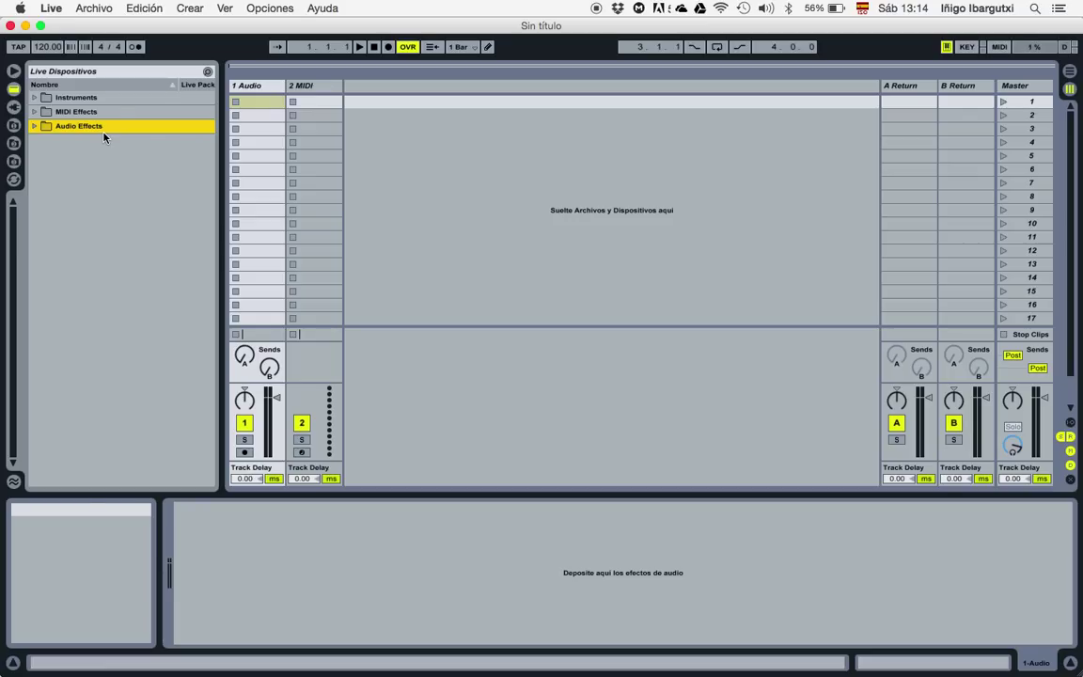
Expand the Instruments and MIDI Effects folders, highlighting the Operator instrument and the Arpeggiator effect
{"action": "left_click", "coordinate": [36, 98]}
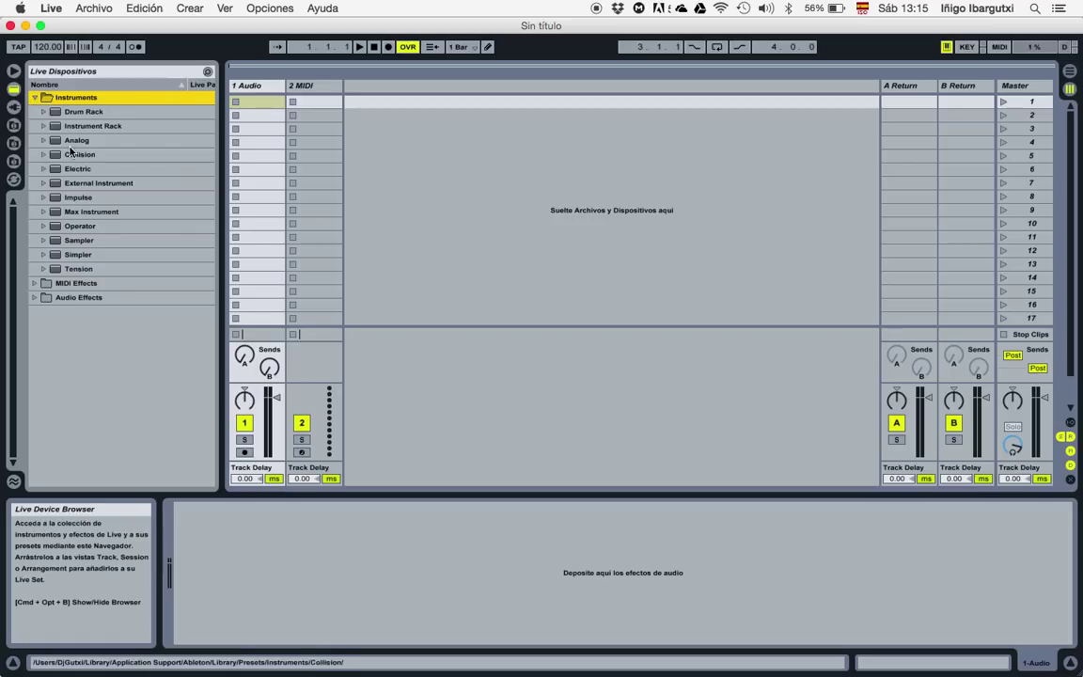
{"action": "left_click", "coordinate": [76, 231]}
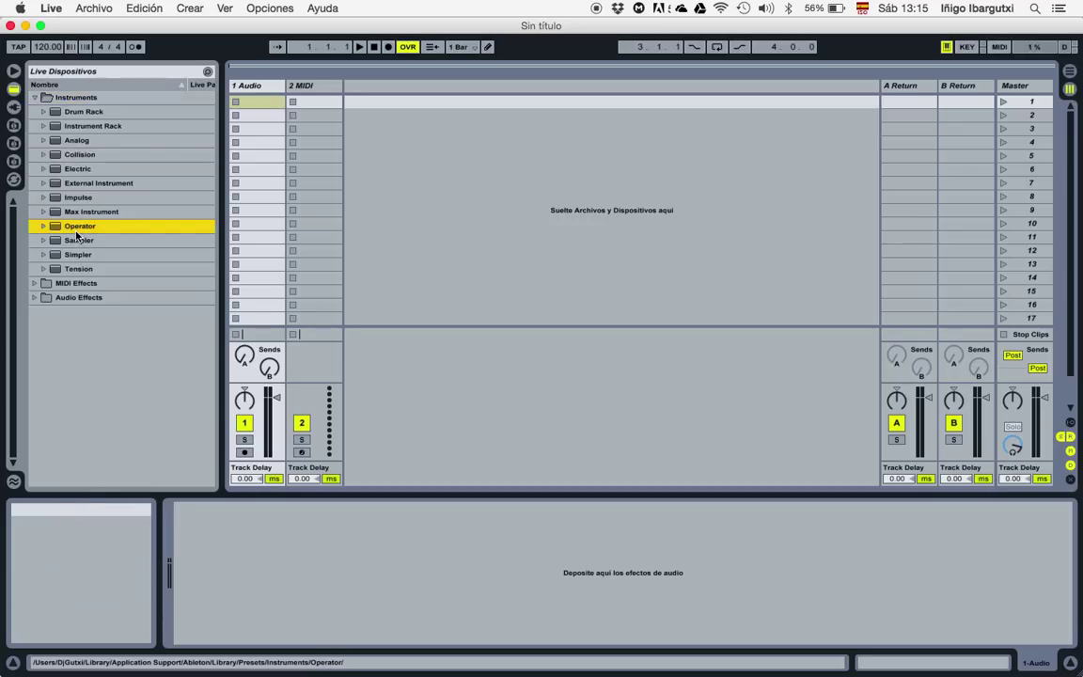
{"action": "left_click", "coordinate": [35, 283]}
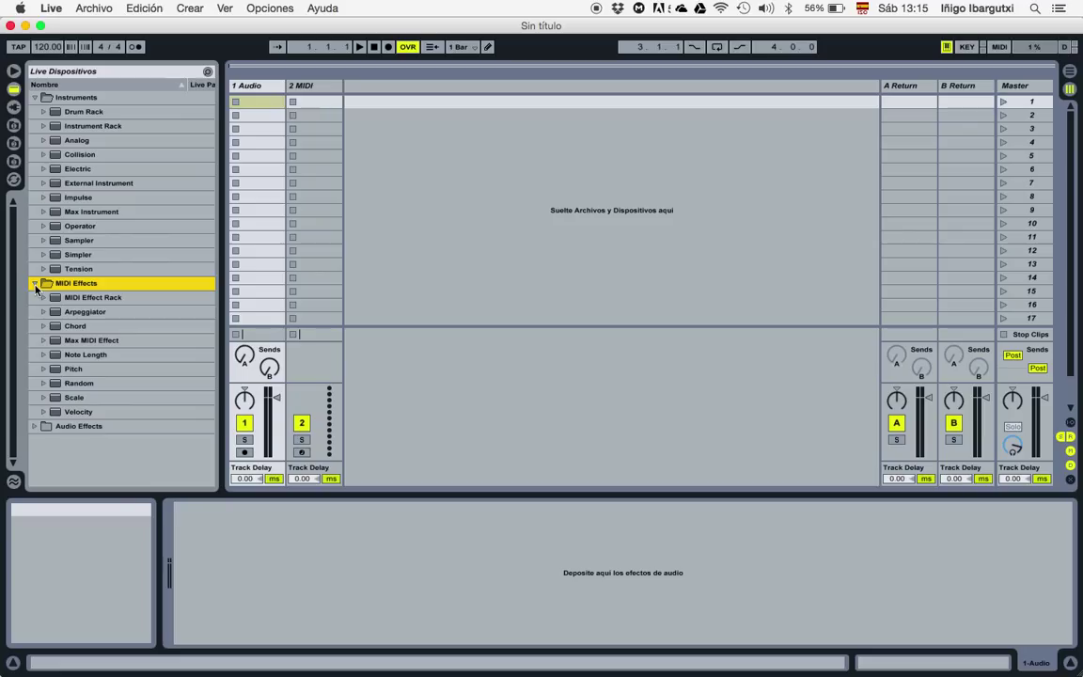
{"action": "left_click", "coordinate": [88, 314]}
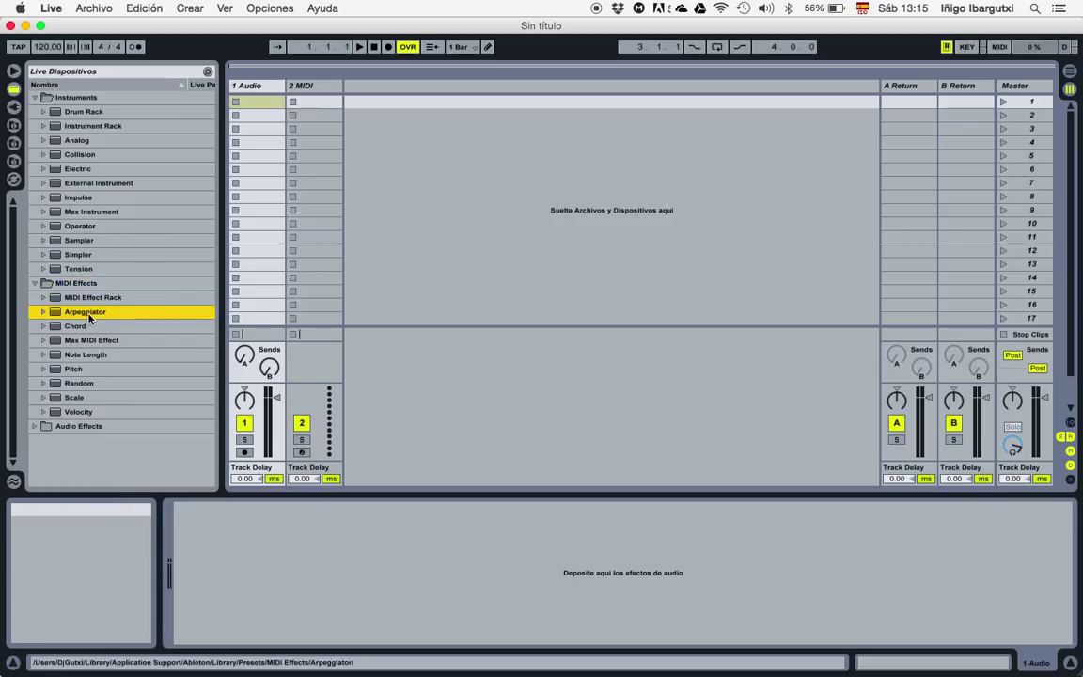
Expand the Audio Effects folder, collapse the Reverb presets, and highlight Simple Delay and Spectrum
{"action": "left_click", "coordinate": [35, 426]}
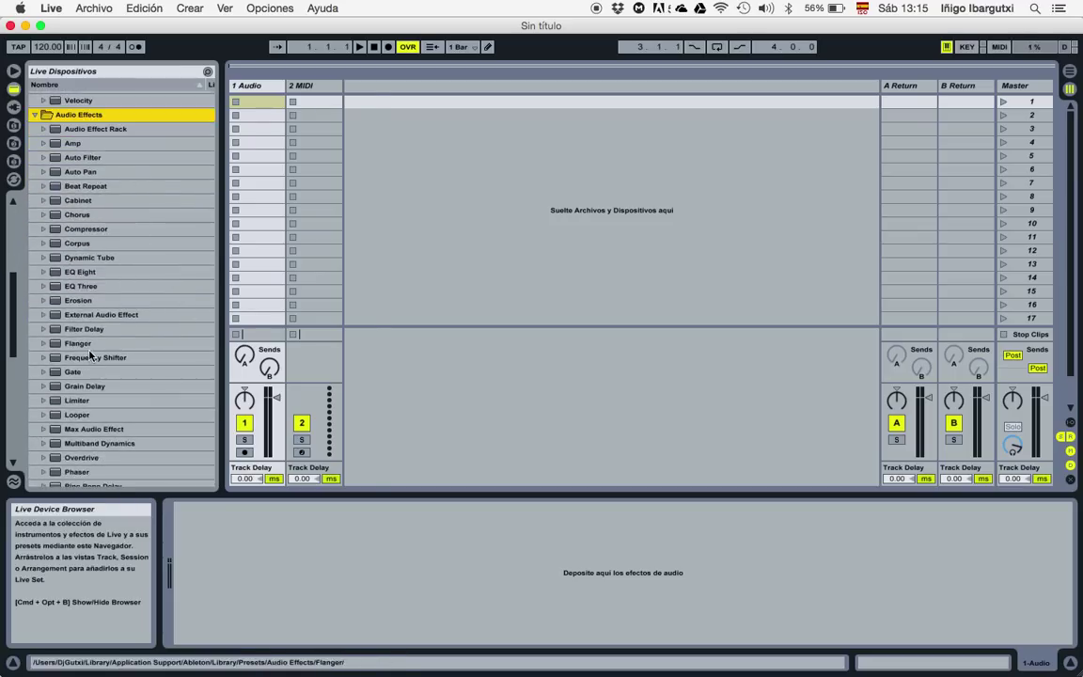
{"action": "scroll", "coordinate": [90, 355], "scroll_direction": "down", "scroll_amount": 3}
{"action": "left_click", "coordinate": [44, 317]}
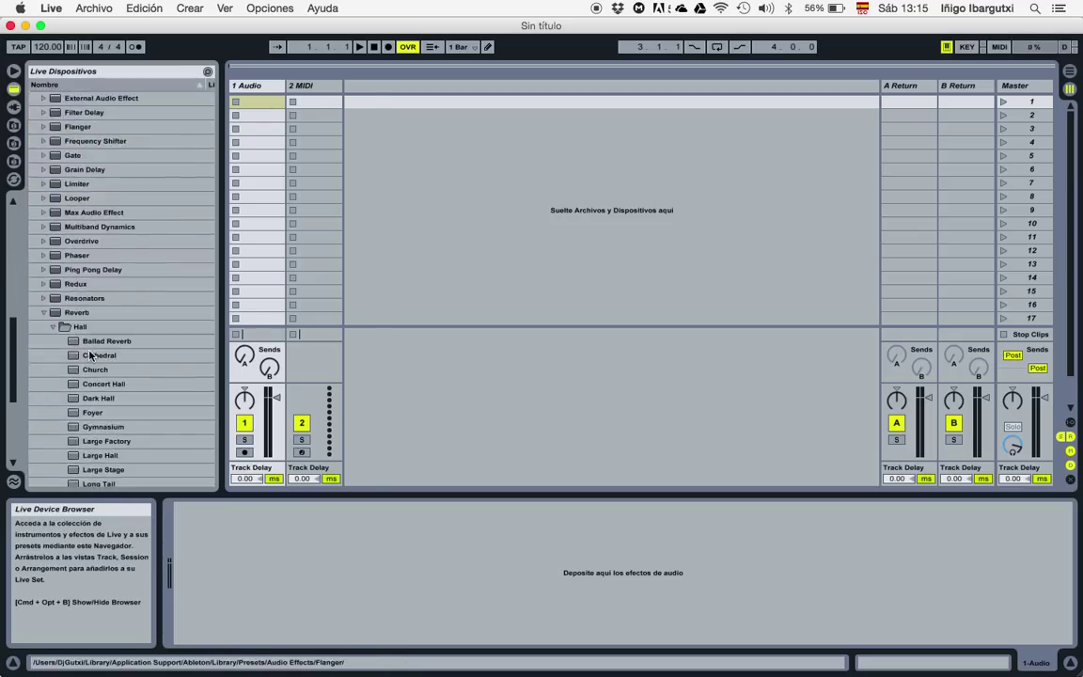
{"action": "left_click", "coordinate": [44, 315]}
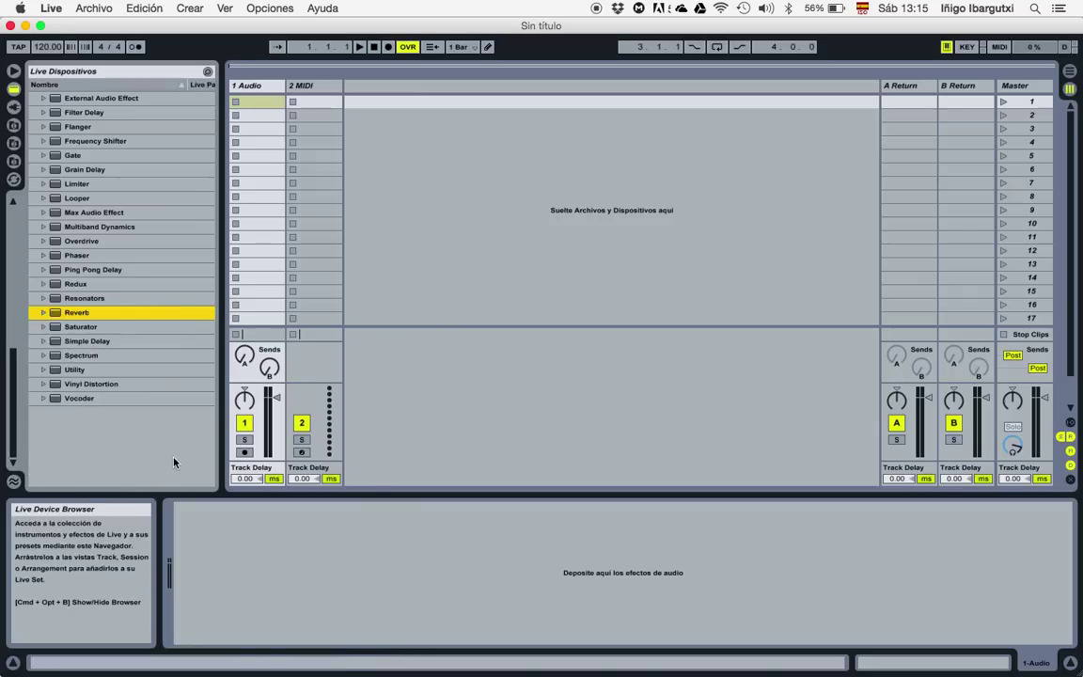
{"action": "left_click", "coordinate": [87, 341]}
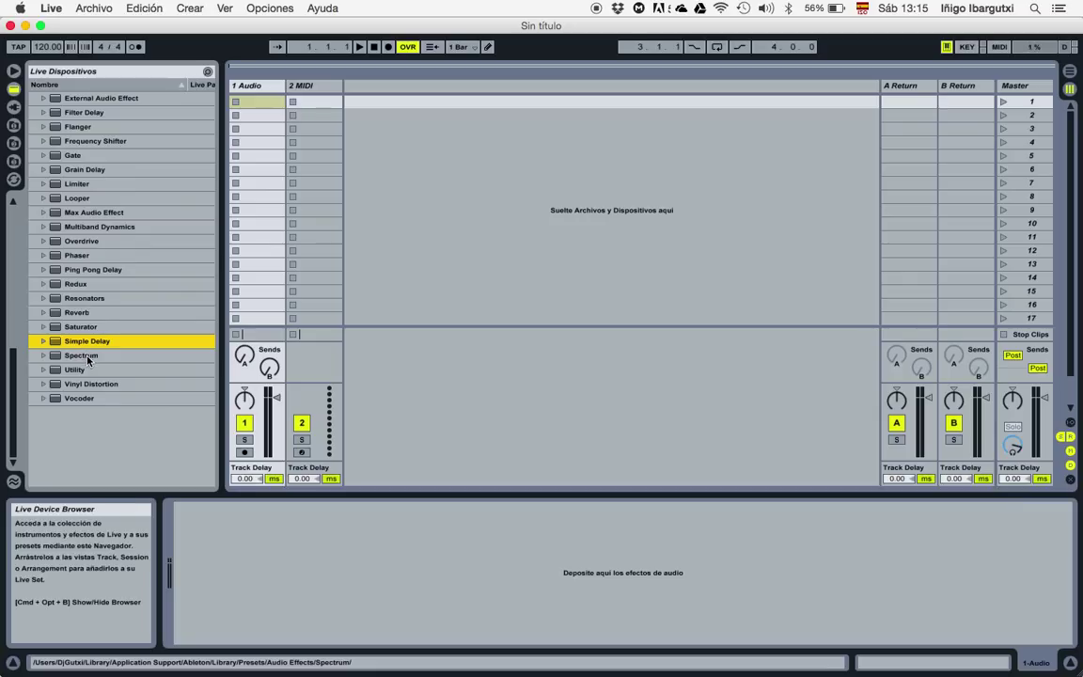
{"action": "left_click", "coordinate": [81, 355]}
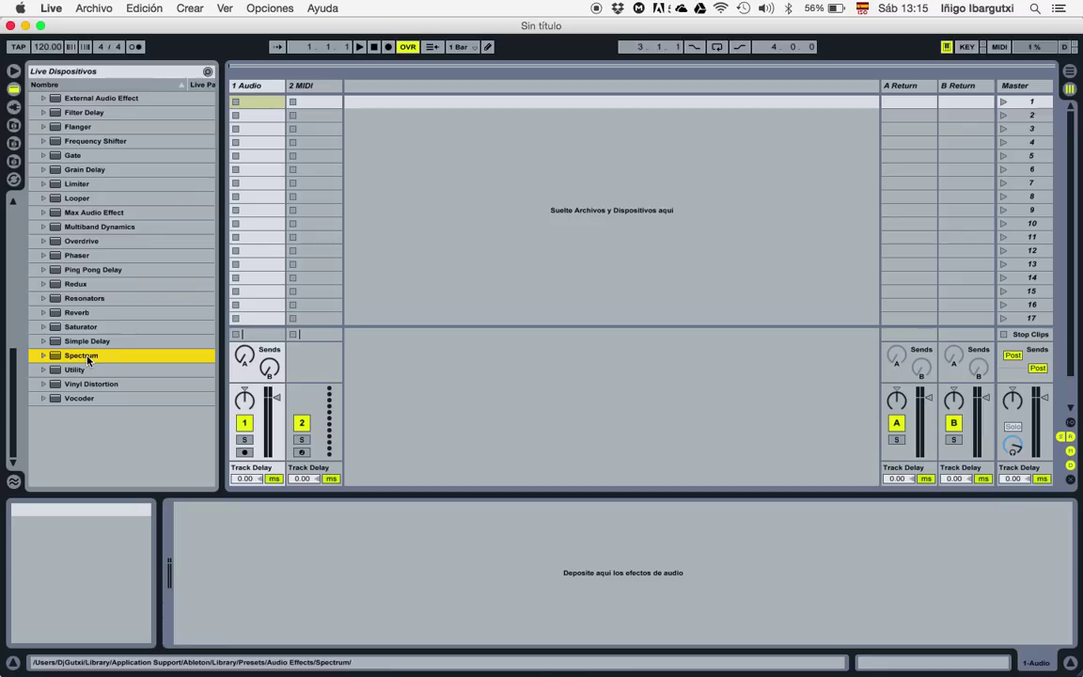
View the plug-in device browser and the three file browsers, ending on the first file browser with the SkyDrive folder
{"action": "left_click", "coordinate": [13, 106]}
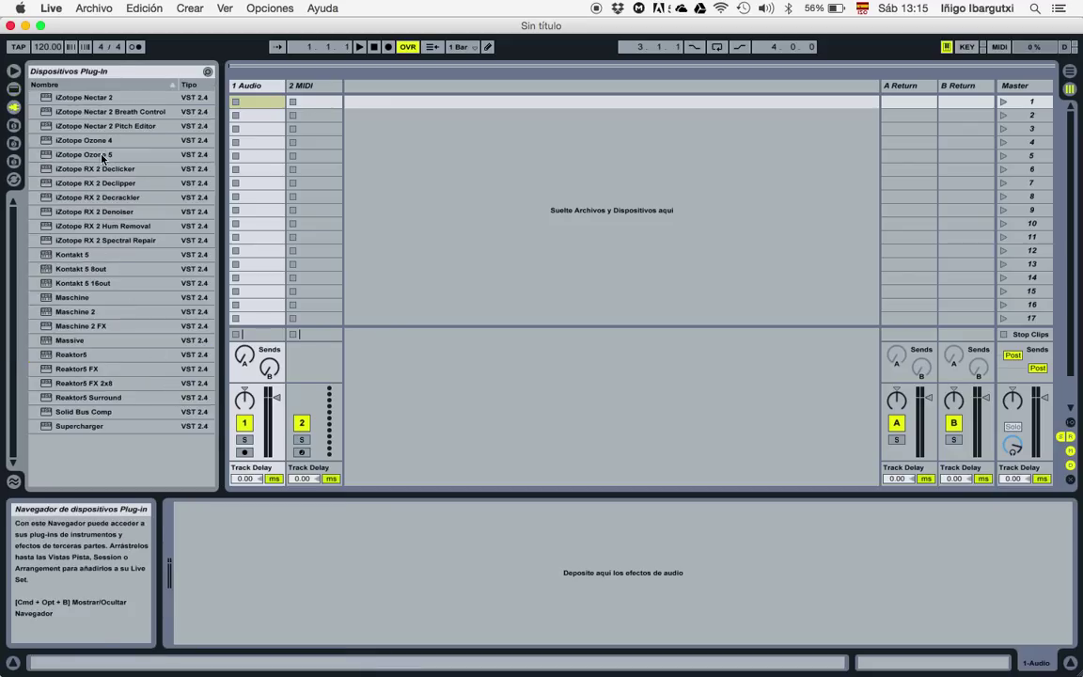
{"action": "left_click", "coordinate": [13, 126]}
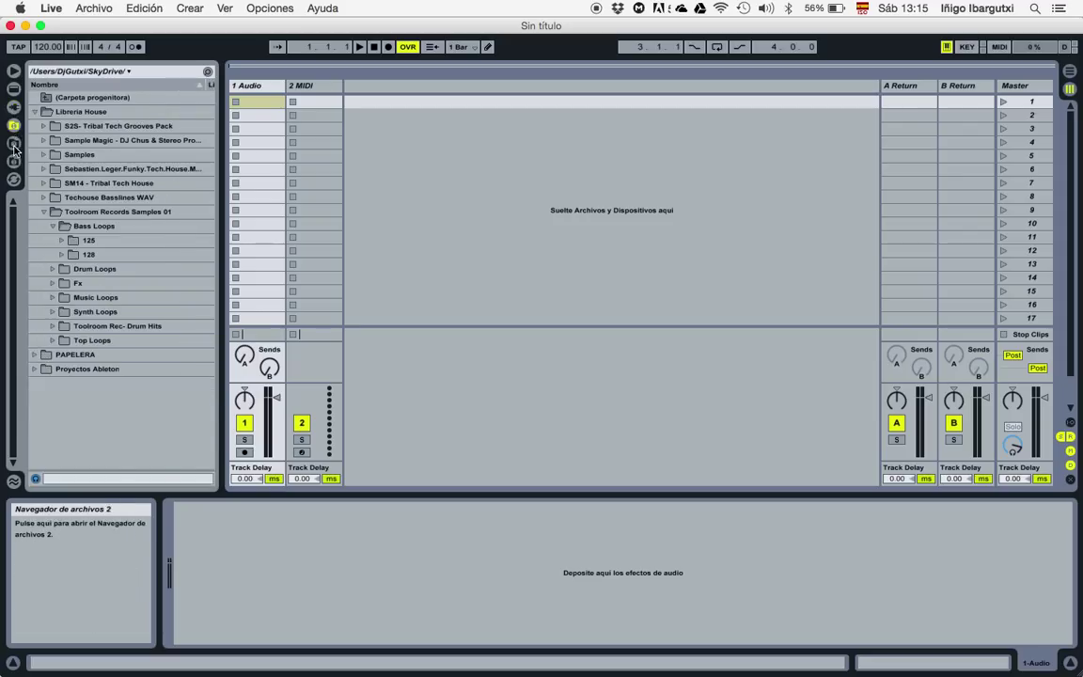
{"action": "left_click", "coordinate": [13, 141]}
{"action": "left_click", "coordinate": [14, 160]}
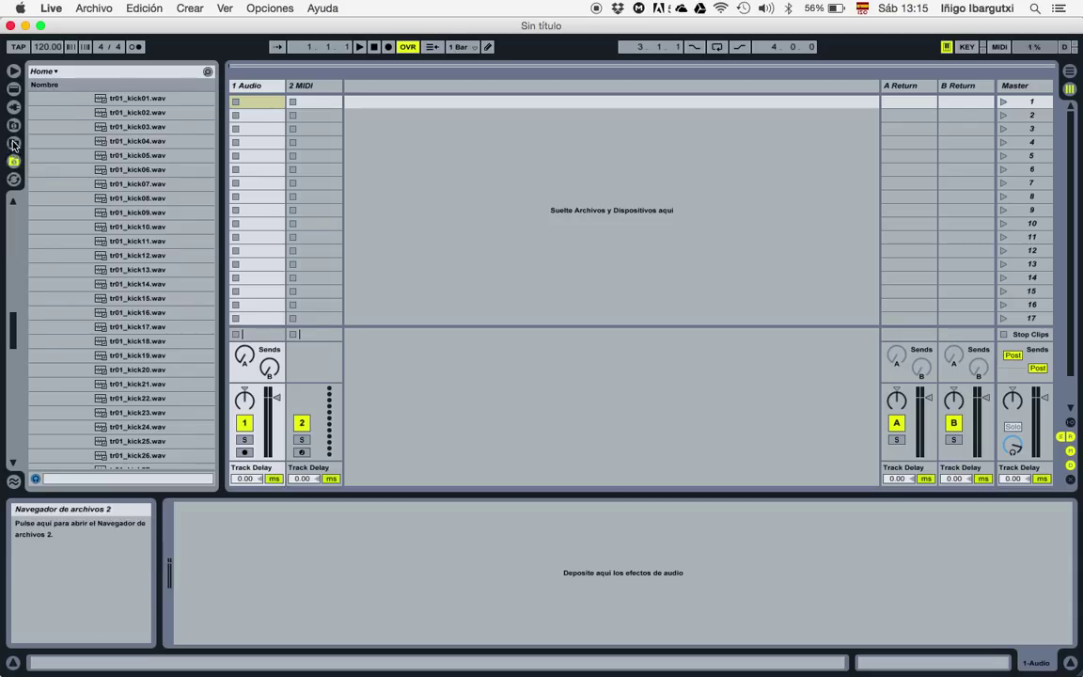
{"action": "left_click", "coordinate": [13, 142]}
{"action": "left_click", "coordinate": [13, 126]}
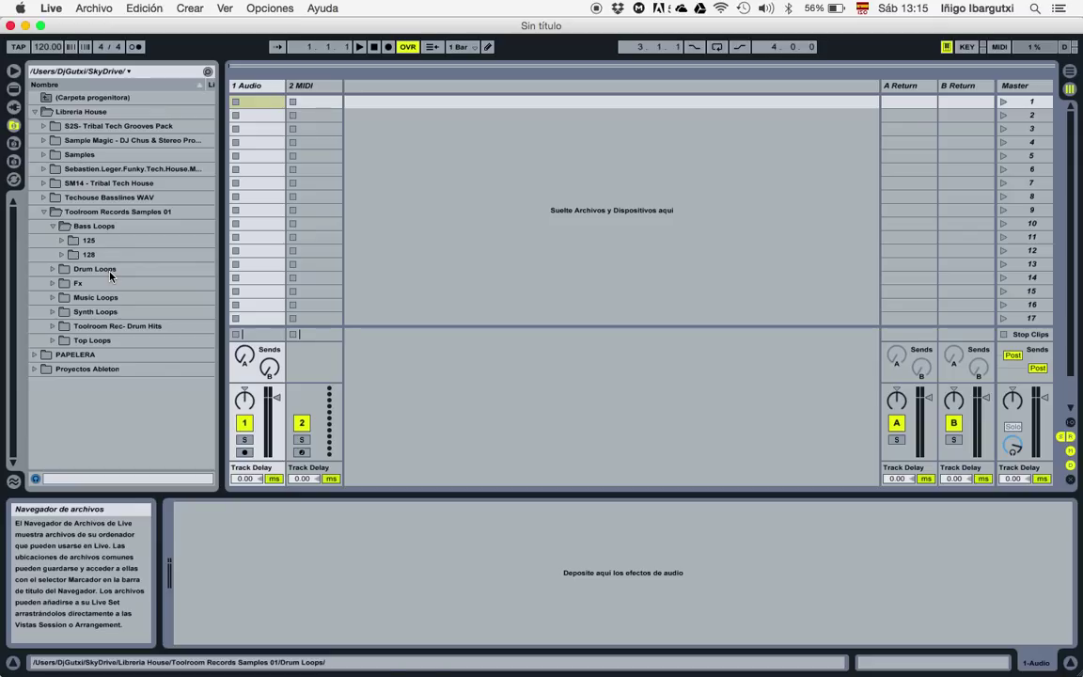
Collapse Toolroom Records Samples 01 and expand the Sebastien Leger pack through SLT_WAV_LOOPS and SLT_DRUM_LPS to SLT_126_BANG_BANE
{"action": "left_click", "coordinate": [42, 213]}
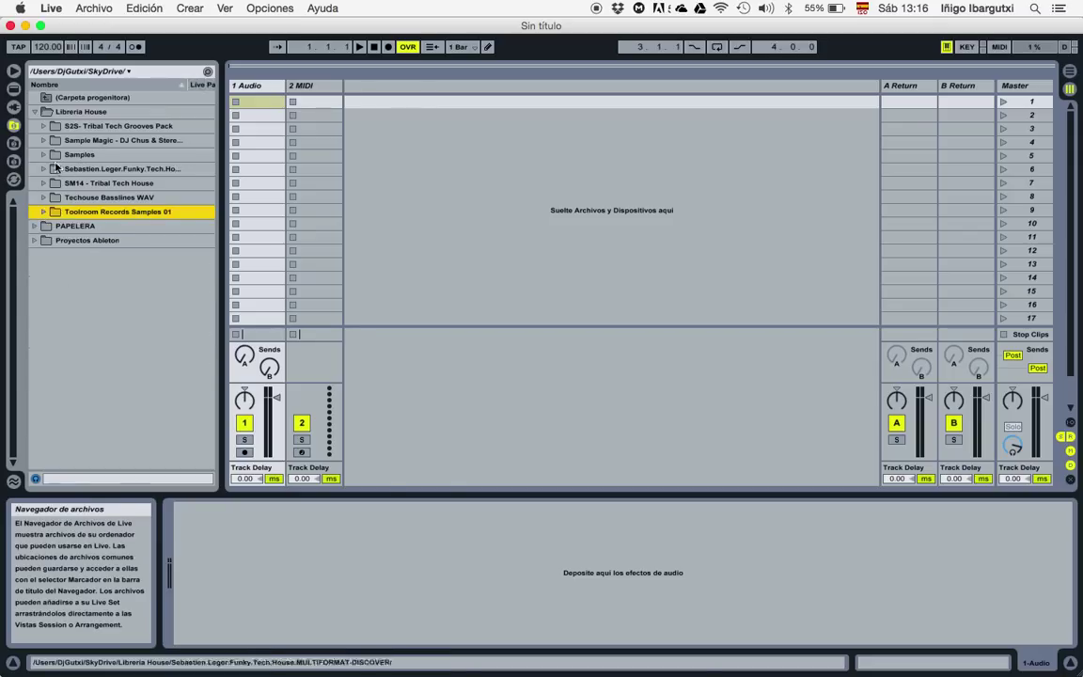
{"action": "left_click", "coordinate": [34, 111]}
{"action": "left_click", "coordinate": [34, 111]}
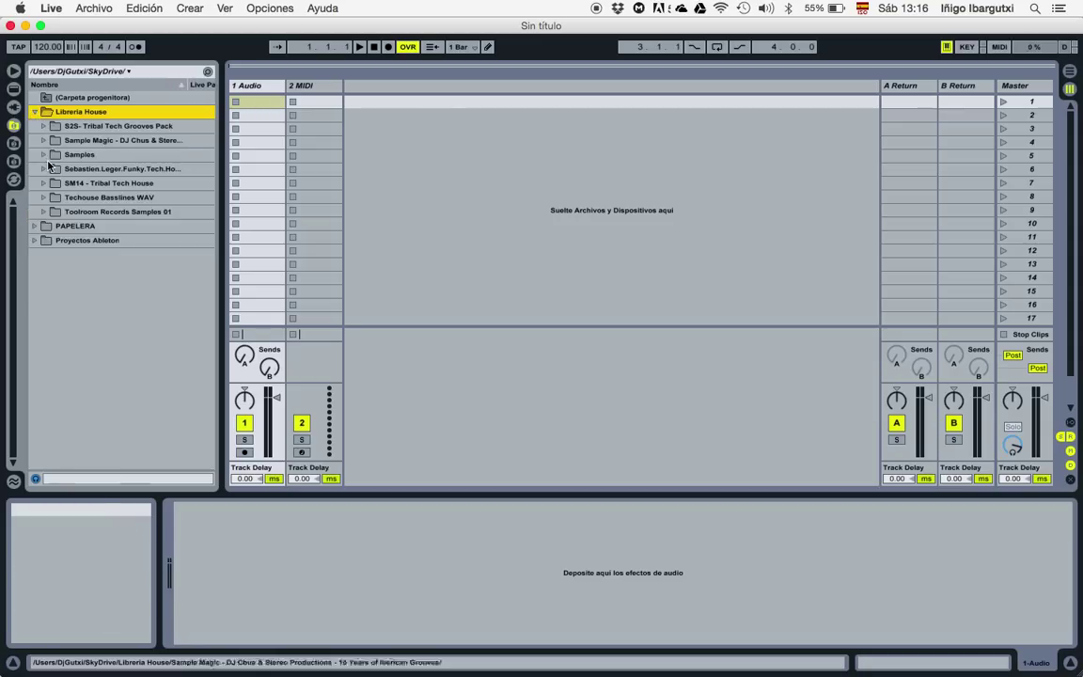
{"action": "left_click", "coordinate": [42, 169]}
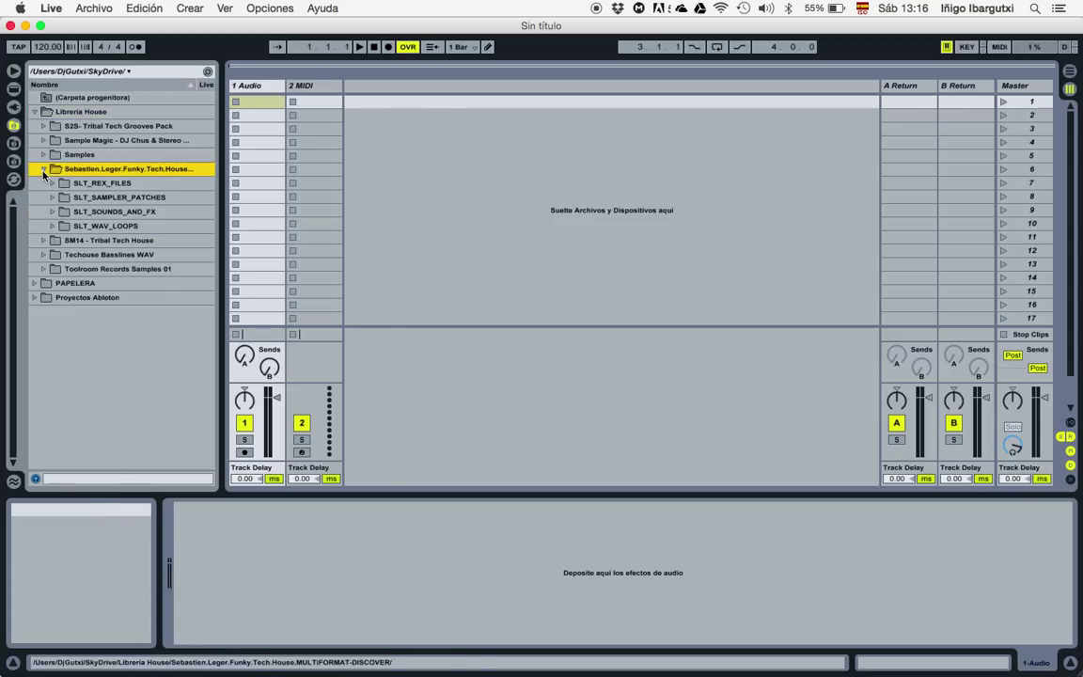
{"action": "left_click", "coordinate": [52, 226]}
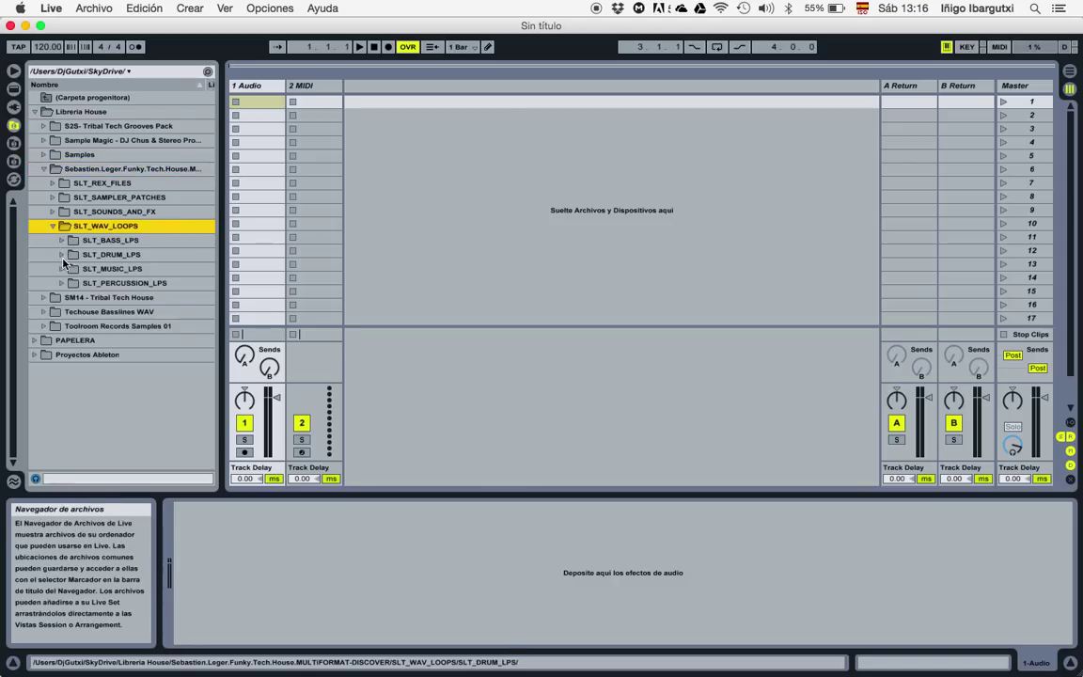
{"action": "left_click", "coordinate": [62, 255]}
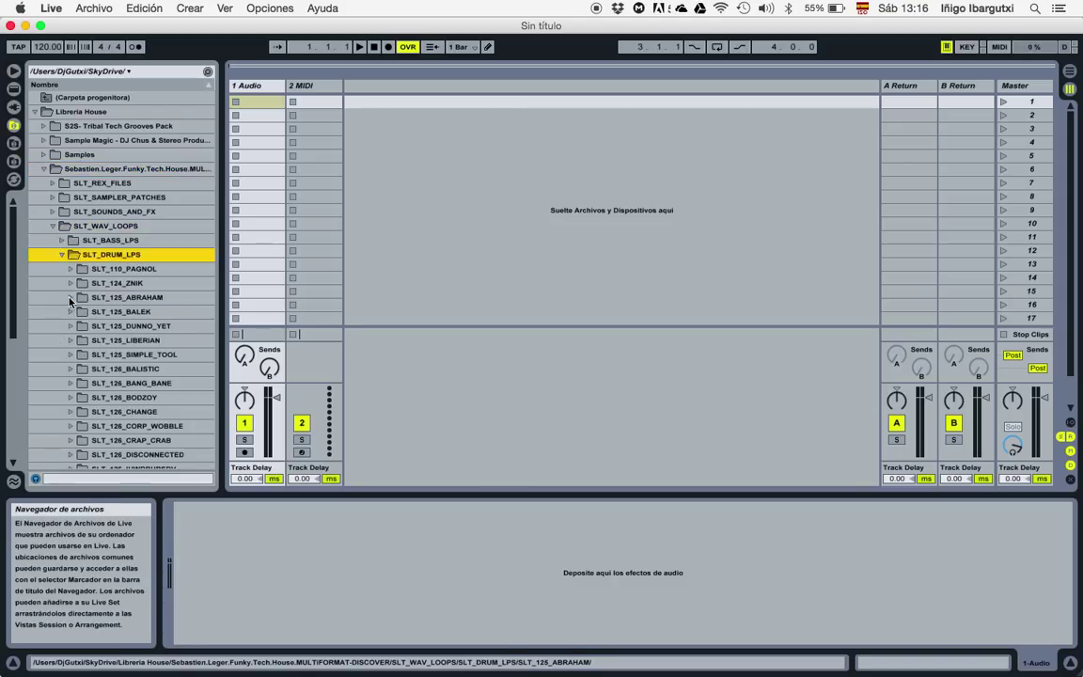
{"action": "left_click", "coordinate": [70, 384]}
Select the SLT_126_BangBane_Beat.wav loop and toggle the browser's sample preview, leaving it off
{"action": "left_click", "coordinate": [103, 399]}
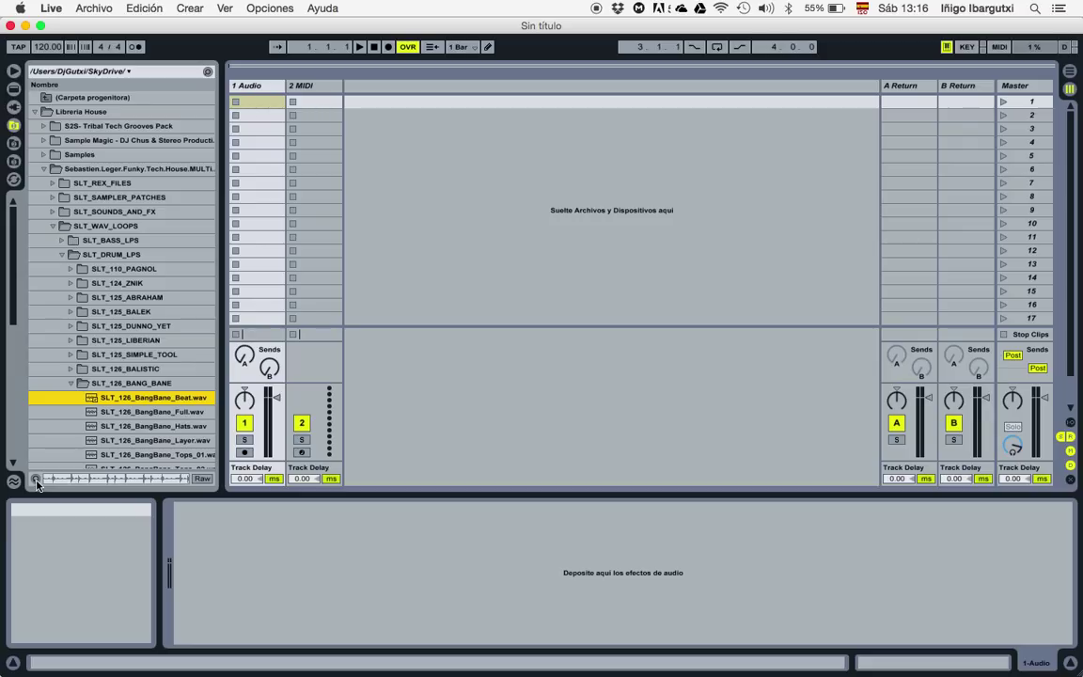
{"action": "left_click", "coordinate": [35, 480]}
{"action": "left_click", "coordinate": [35, 482]}
View the groove library, and collapse the Instruments, MIDI Effects and Audio Effects folders in the Live device browser
{"action": "left_click", "coordinate": [14, 181]}
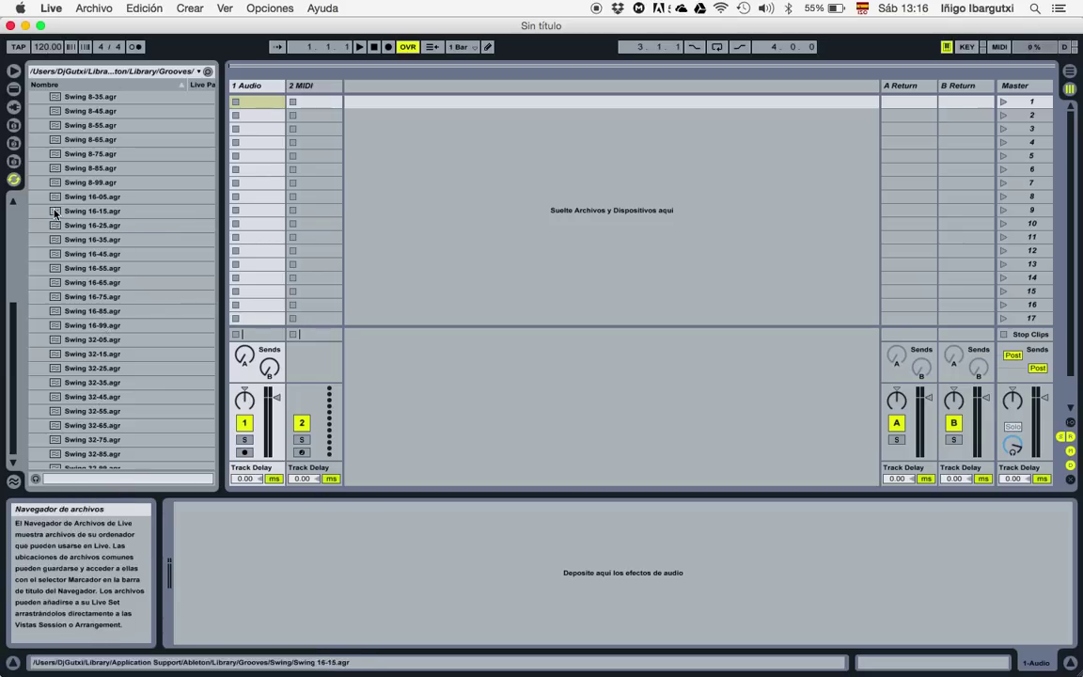
{"action": "left_click", "coordinate": [14, 88]}
{"action": "scroll", "coordinate": [97, 142], "scroll_direction": "up", "scroll_amount": 10}
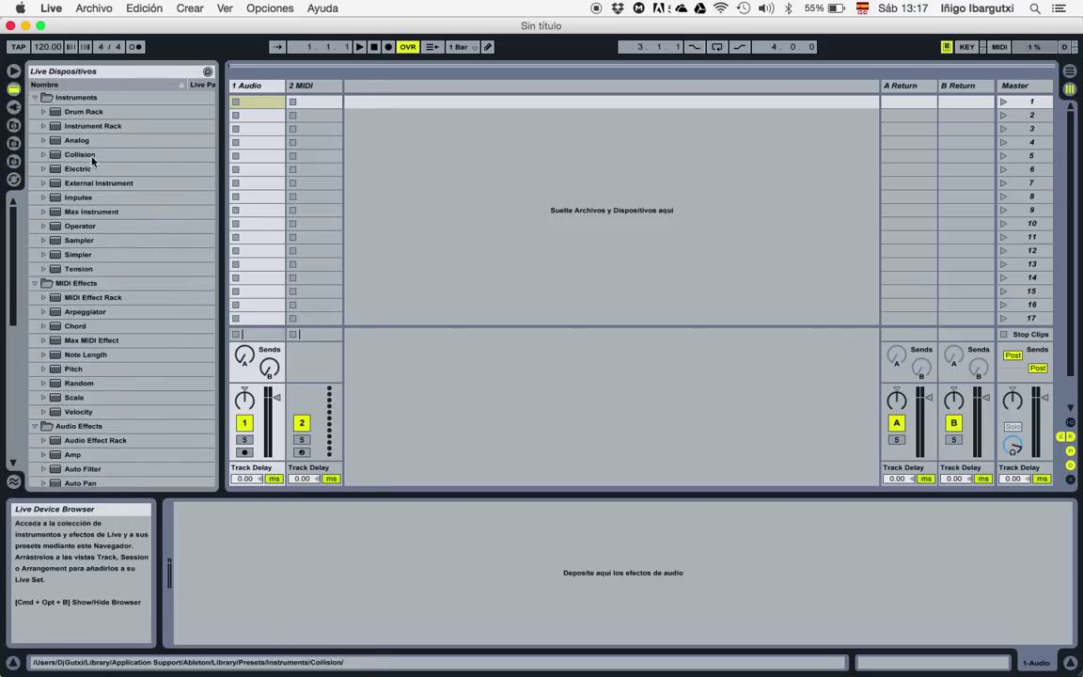
{"action": "left_click", "coordinate": [35, 97]}
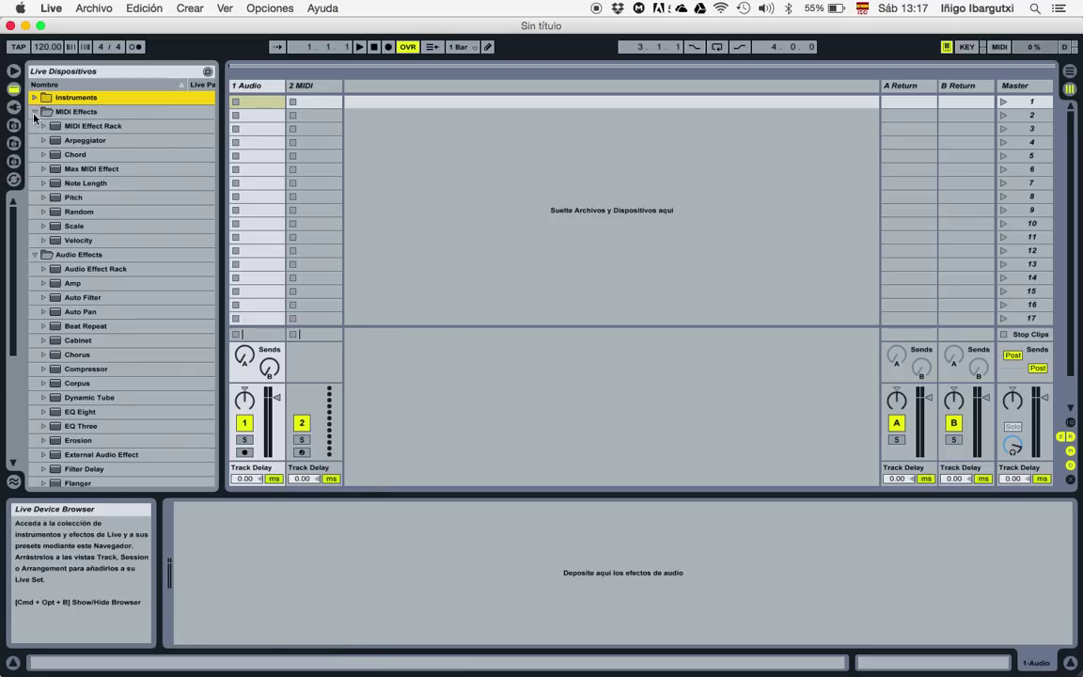
{"action": "left_click", "coordinate": [35, 111]}
{"action": "left_click", "coordinate": [36, 126]}
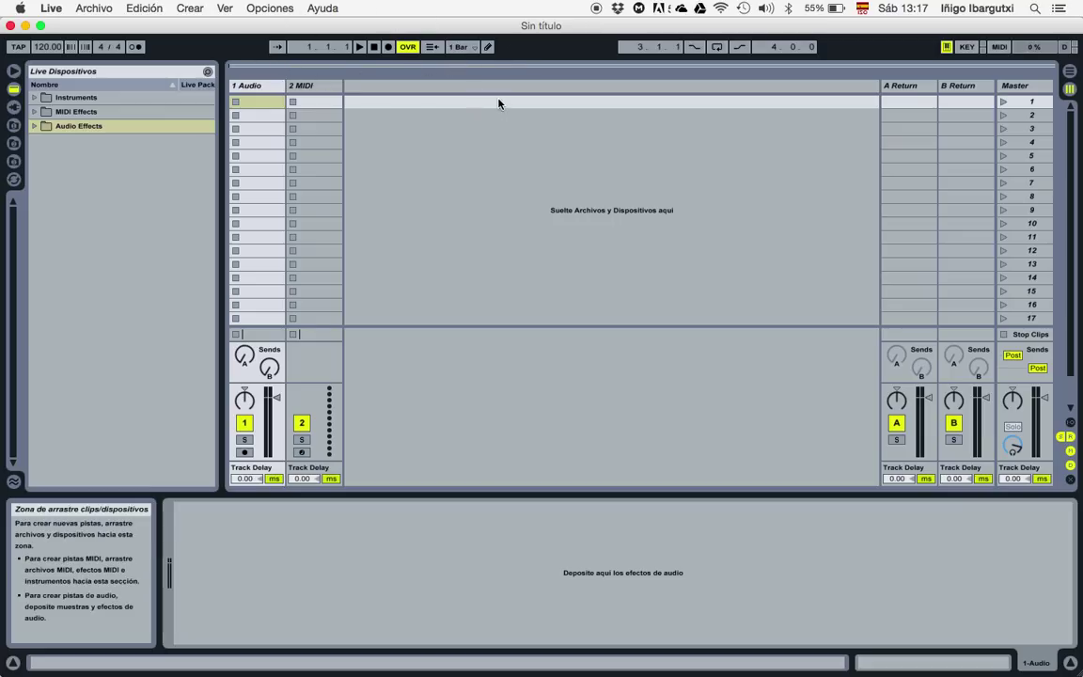
Examine the global quantization options, keeping 1 Bar
{"action": "left_click", "coordinate": [475, 47]}
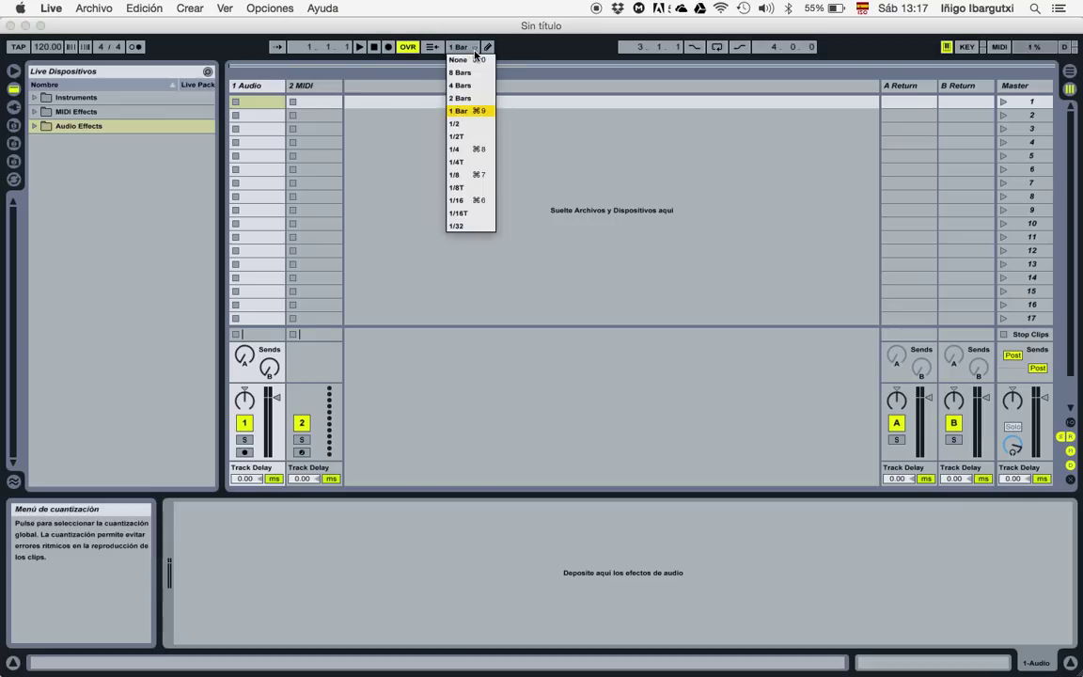
{"action": "left_click", "coordinate": [474, 53]}
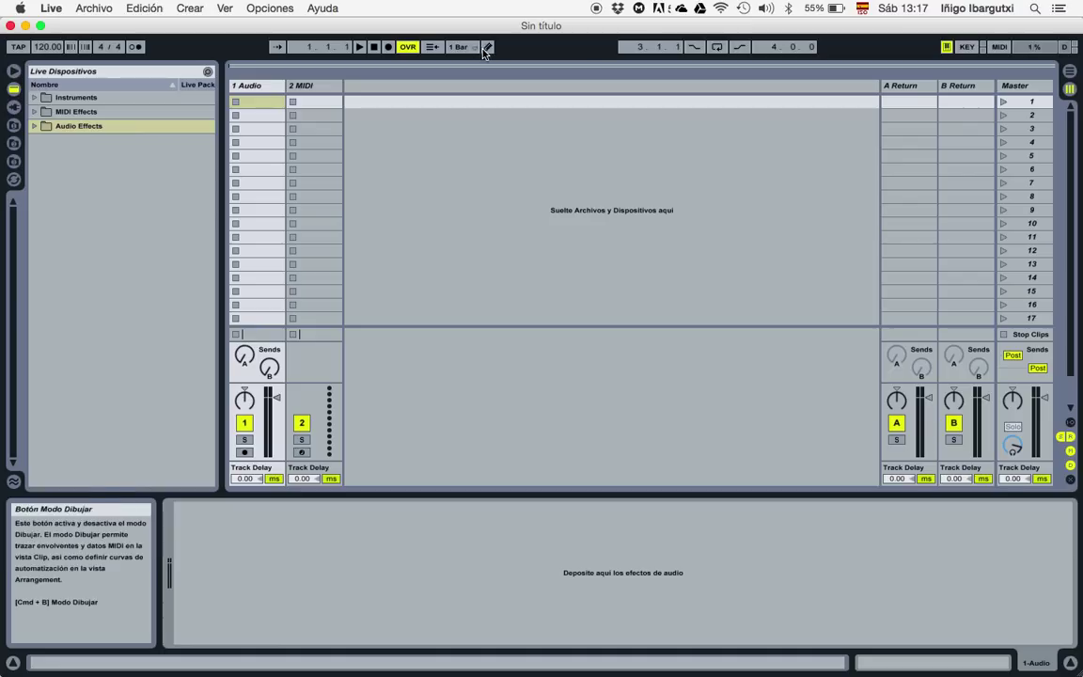
Toggle Draw Mode several times, leaving it switched on
{"action": "left_click", "coordinate": [487, 47]}
{"action": "left_click", "coordinate": [487, 47]}
{"action": "left_click", "coordinate": [487, 51]}
{"action": "left_click", "coordinate": [487, 50]}
{"action": "left_click", "coordinate": [487, 48]}
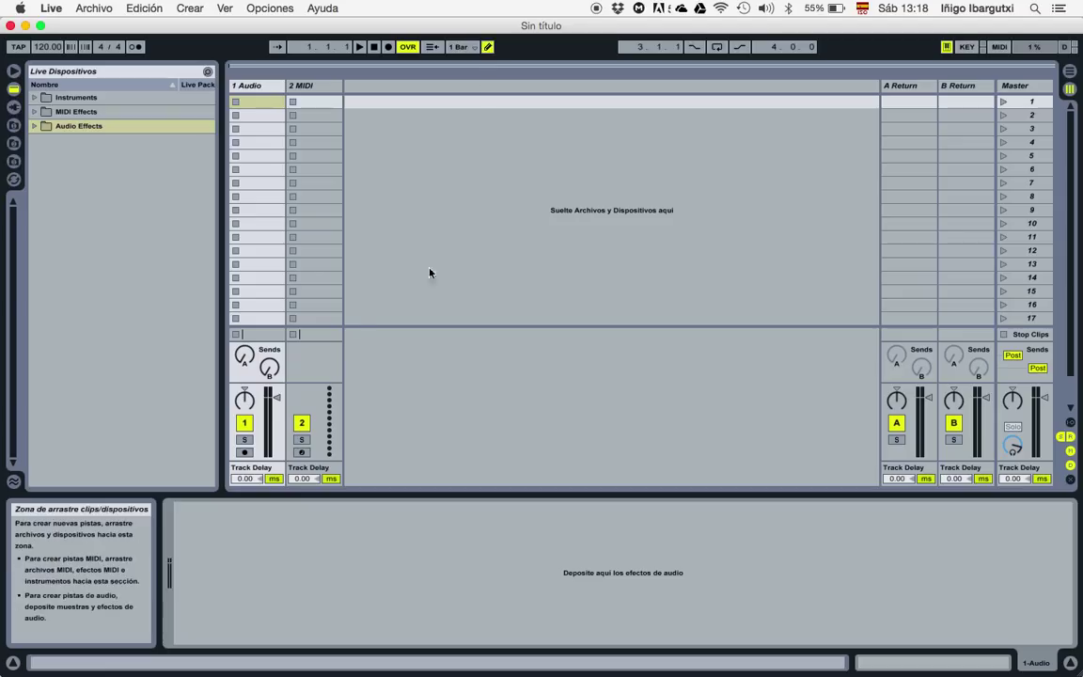
Switch Draw Mode off and set the song tempo to 128 BPM
{"action": "left_click", "coordinate": [488, 48]}
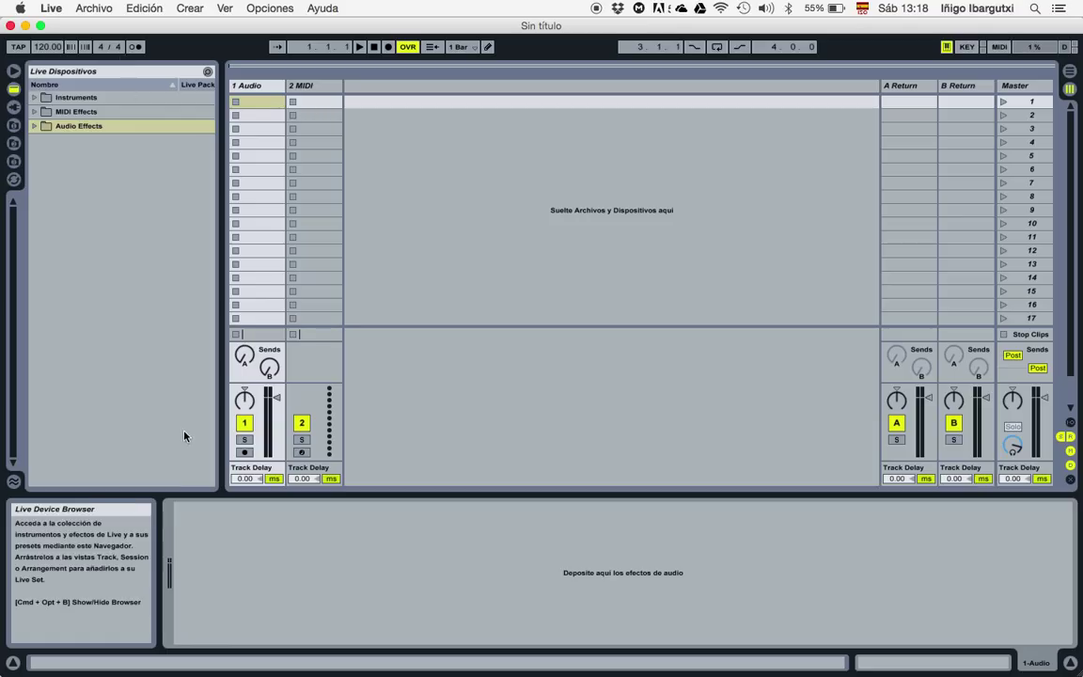
{"action": "left_click", "coordinate": [50, 49]}
{"action": "type", "text": "128"}
{"action": "key", "text": "Return"}
{"action": "left_click", "coordinate": [95, 218]}
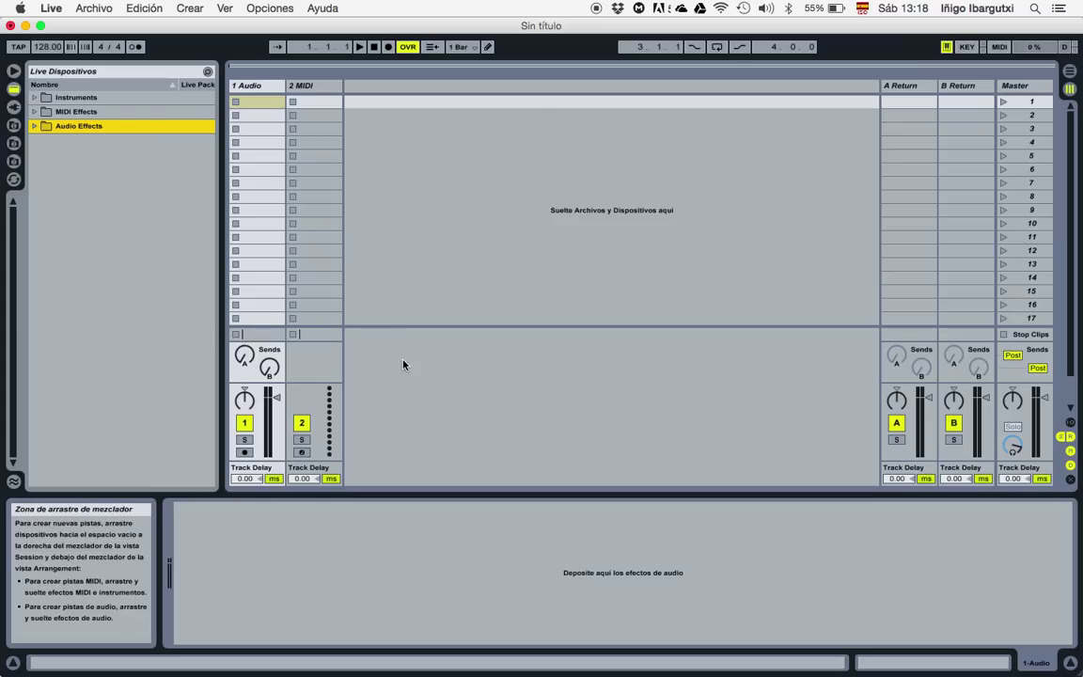
Switch repeatedly between the Arrangement and Session views, selecting scene 8 in the Session grid and finishing in Session View
{"action": "left_click", "coordinate": [1071, 71]}
{"action": "left_click", "coordinate": [1070, 88]}
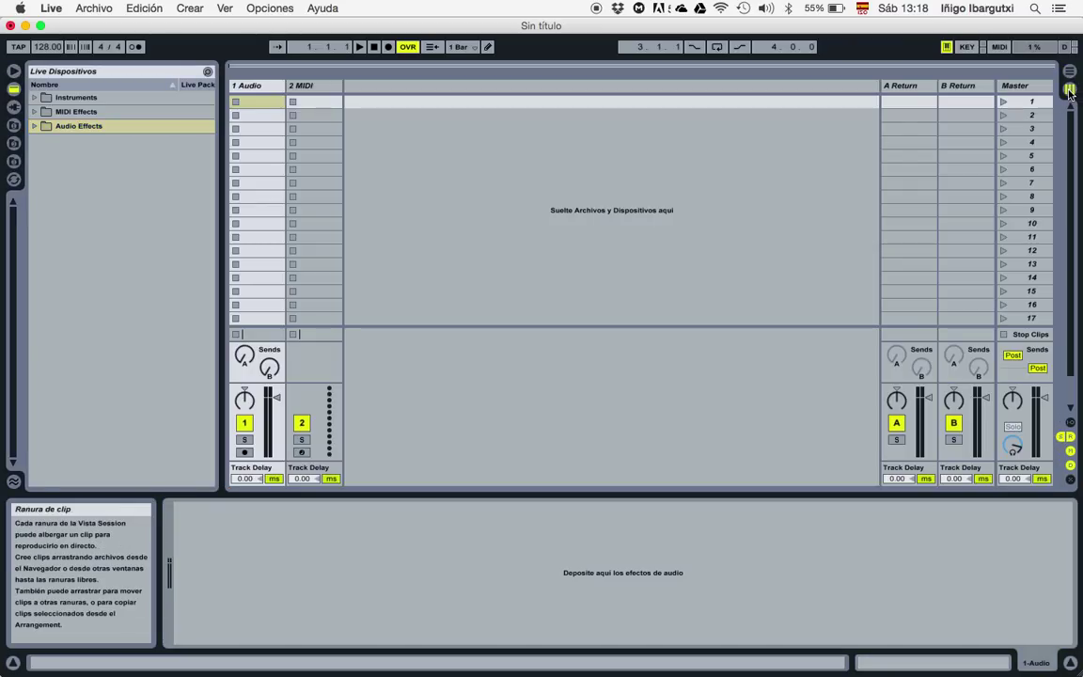
{"action": "left_click", "coordinate": [527, 199]}
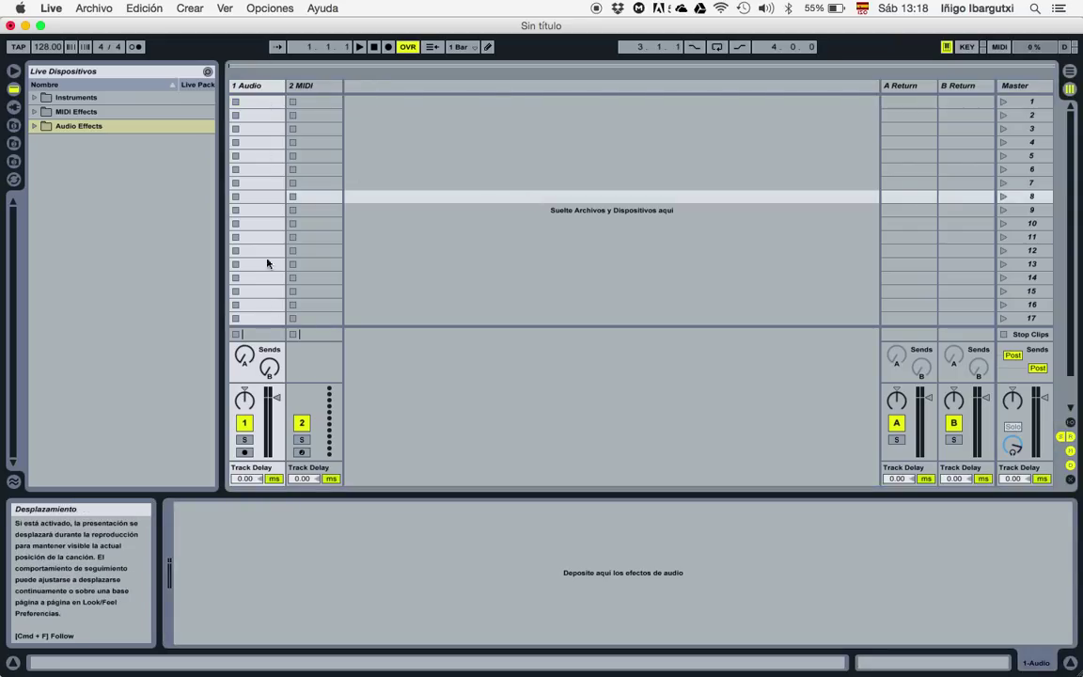
{"action": "left_click", "coordinate": [1070, 71]}
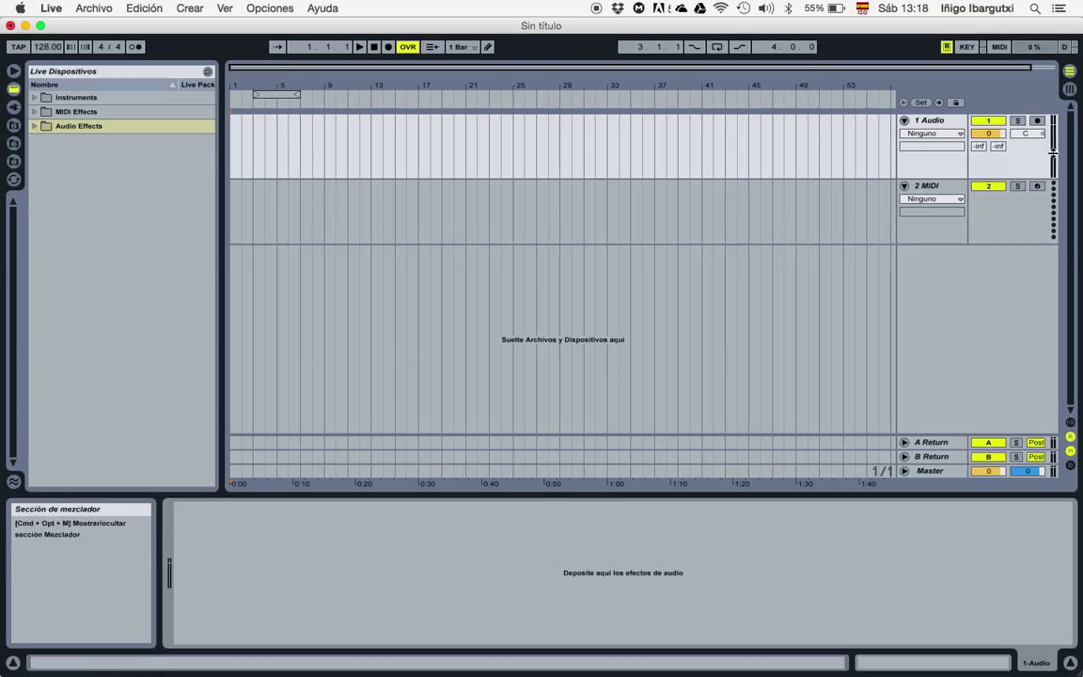
{"action": "left_click", "coordinate": [1070, 91]}
{"action": "left_click", "coordinate": [1070, 71]}
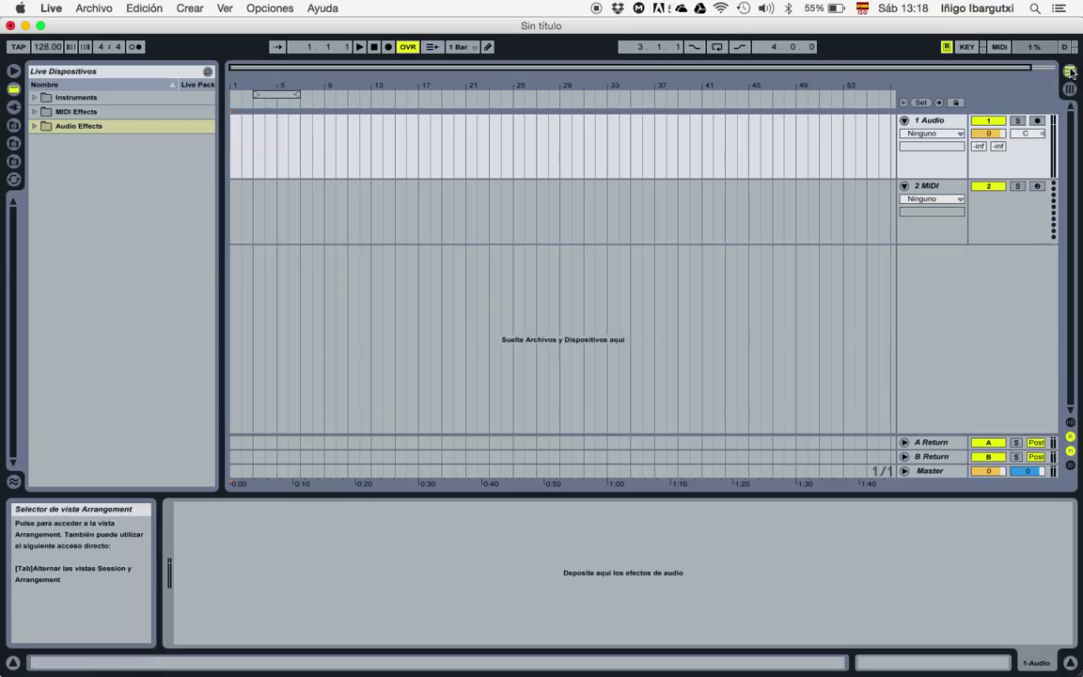
{"action": "left_click", "coordinate": [1071, 88]}
{"action": "left_click", "coordinate": [1070, 72]}
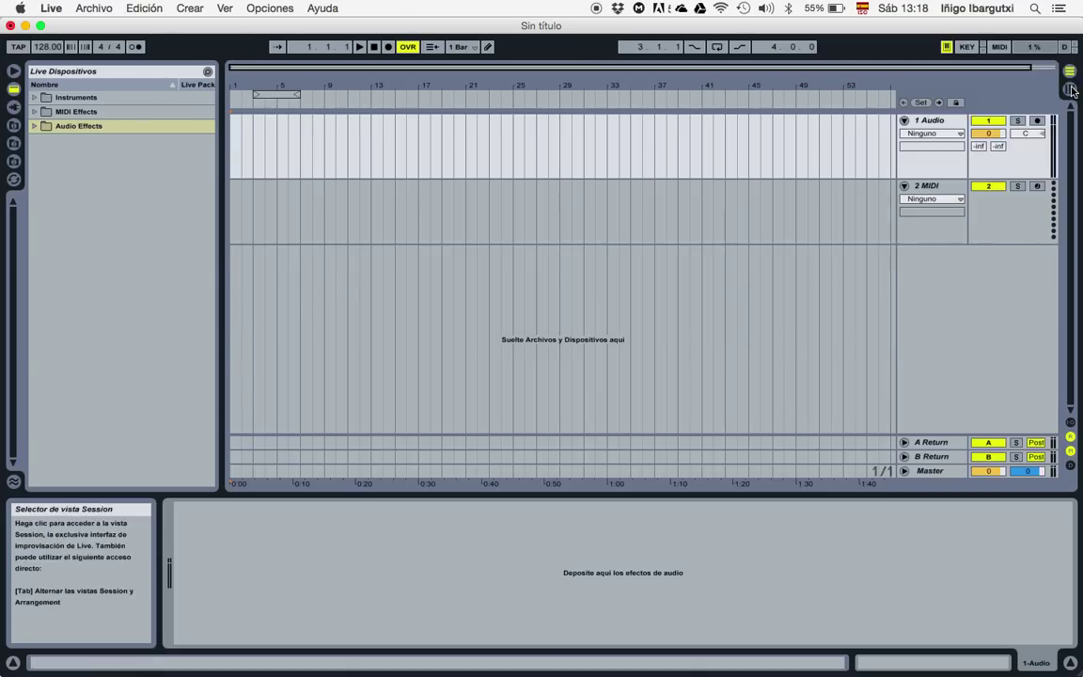
{"action": "left_click", "coordinate": [1071, 88]}
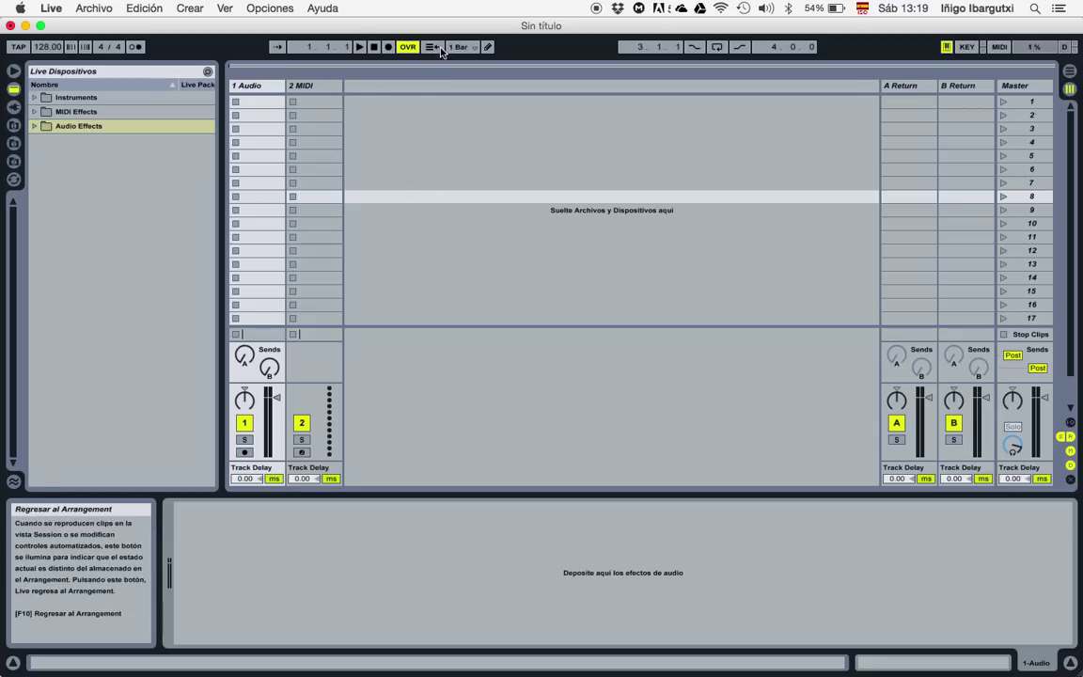
Compare the Arrangement and Session views once more, finishing in Arrangement View
{"action": "left_click", "coordinate": [1070, 71]}
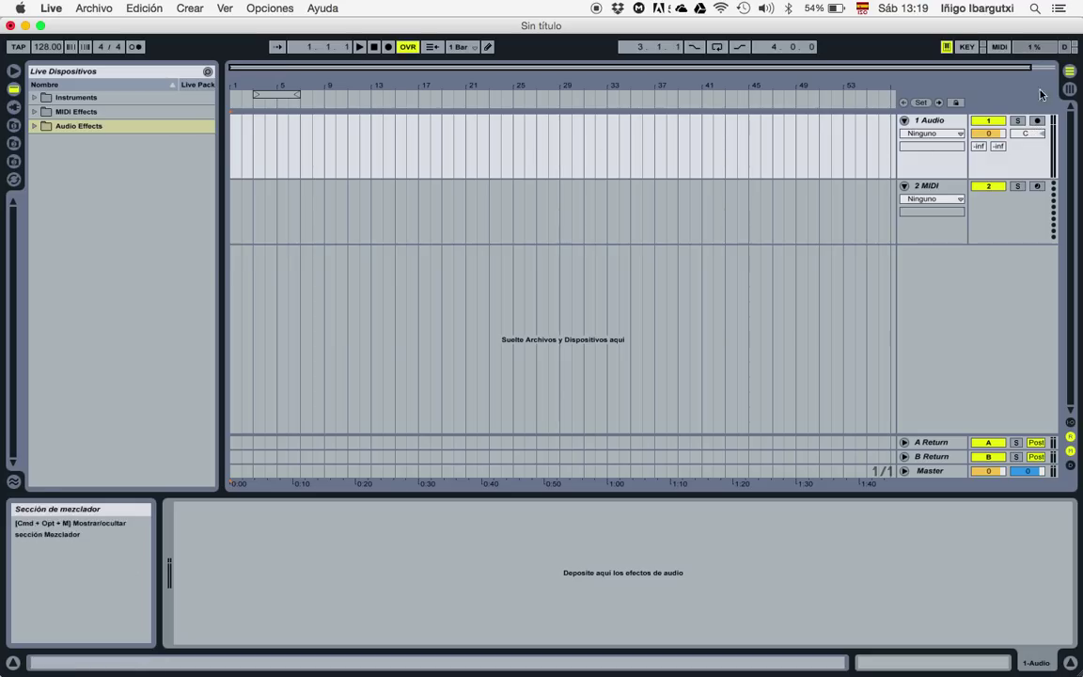
{"action": "left_click", "coordinate": [1070, 75]}
{"action": "left_click", "coordinate": [1070, 75]}
{"action": "left_click", "coordinate": [1070, 88]}
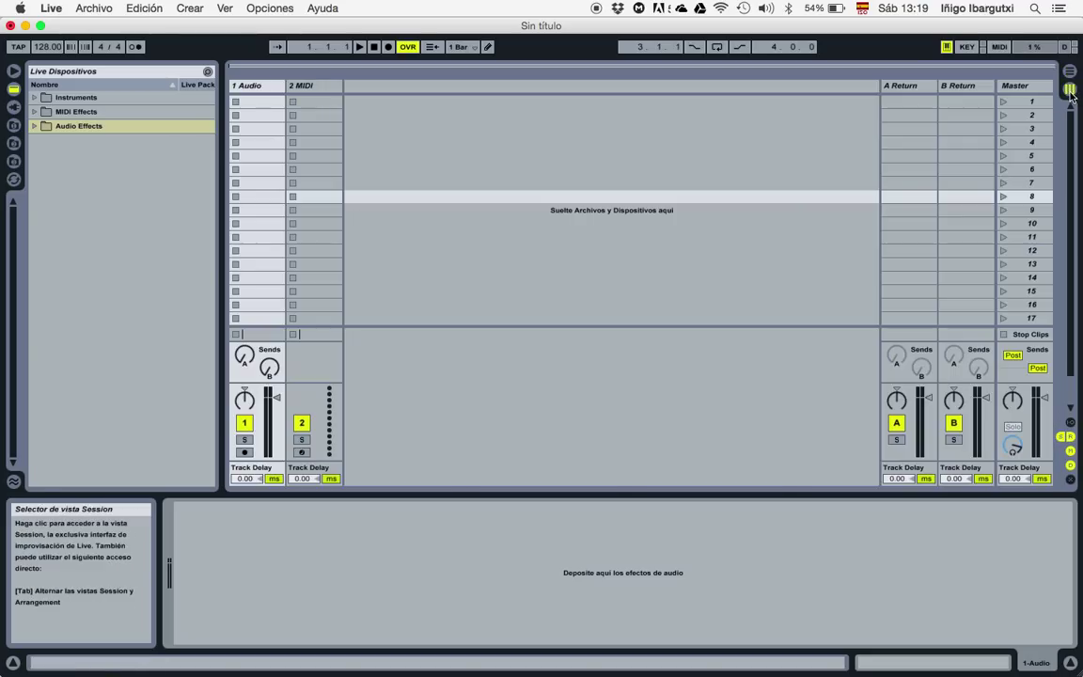
{"action": "left_click", "coordinate": [1070, 75]}
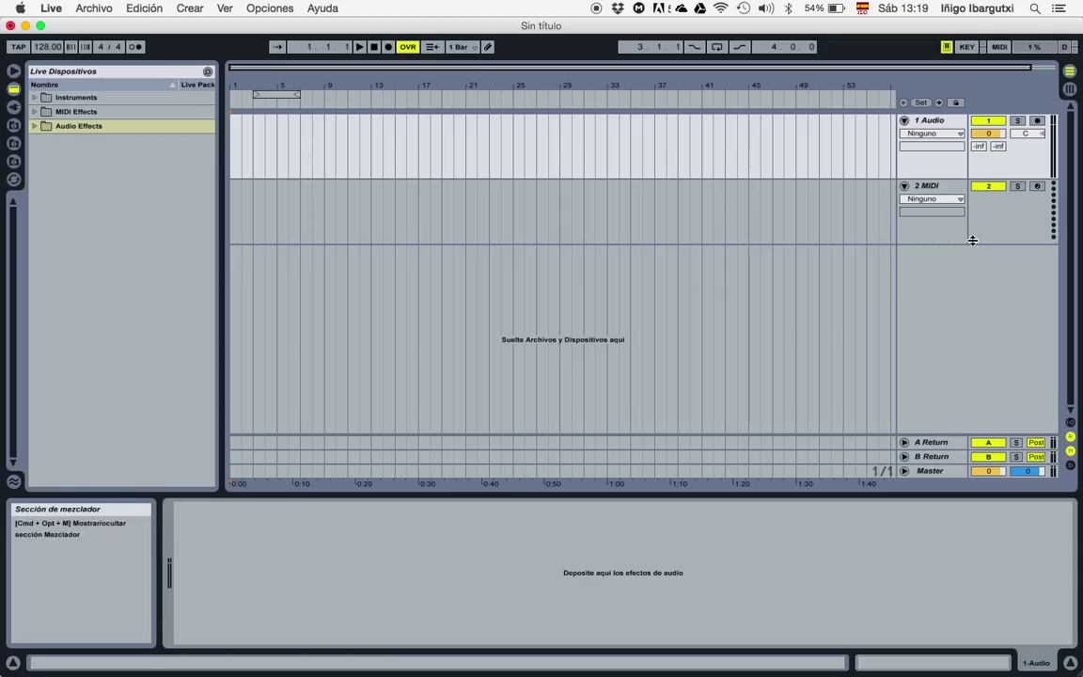
Insert a new audio track directly below 1 Audio, and delete it again
{"action": "left_click", "coordinate": [947, 291]}
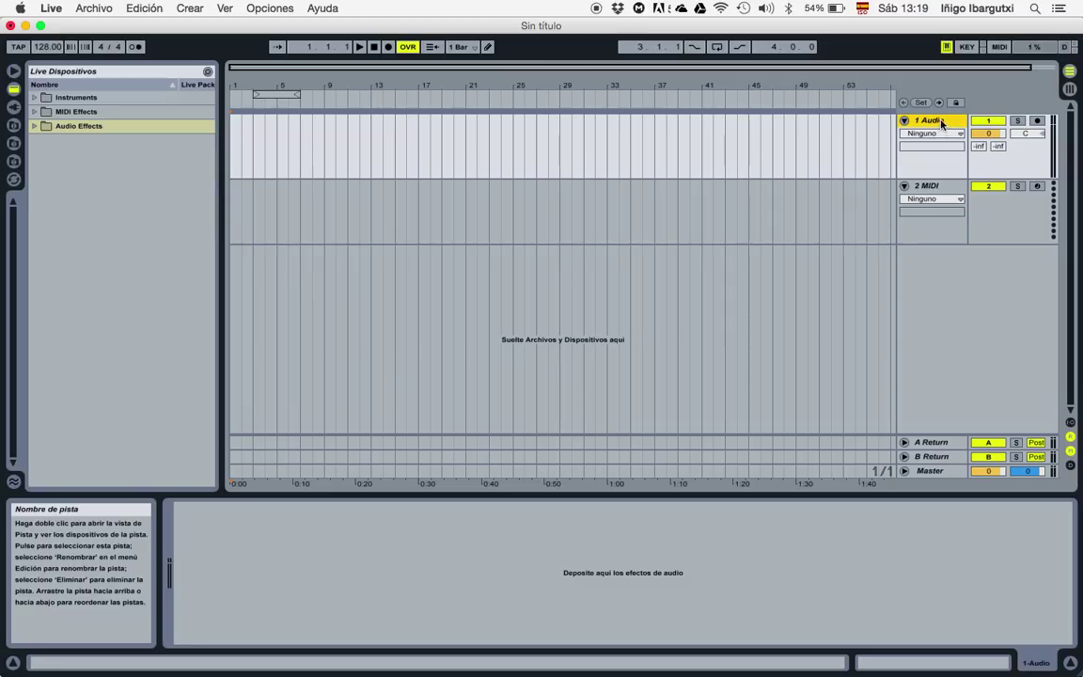
{"action": "key", "text": "super+t"}
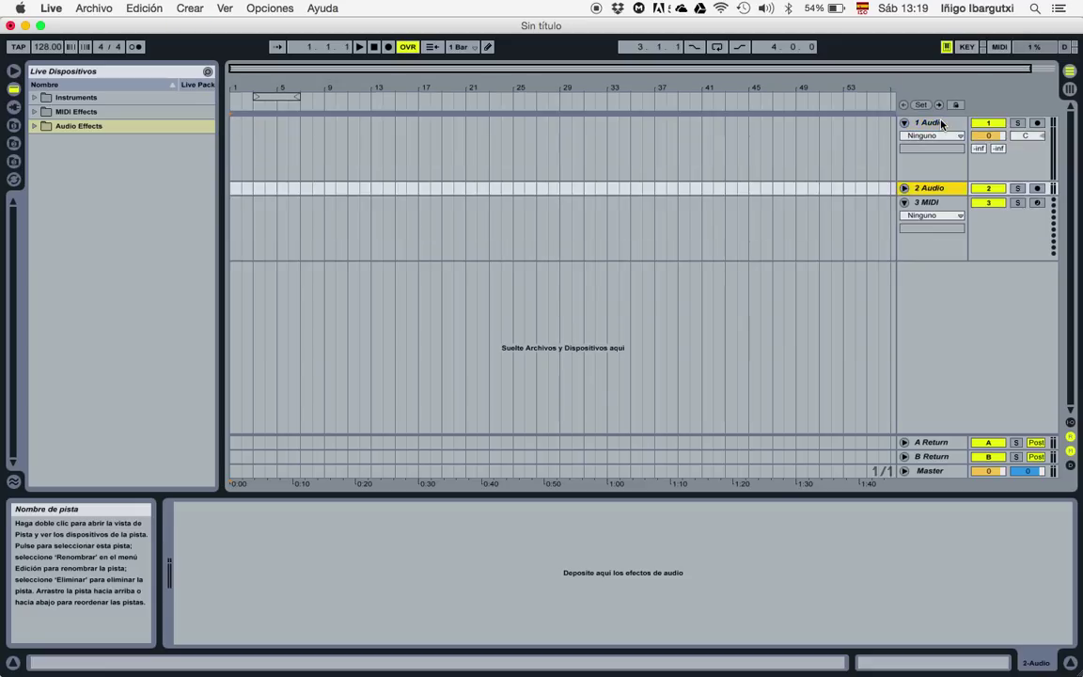
{"action": "left_click", "coordinate": [904, 189]}
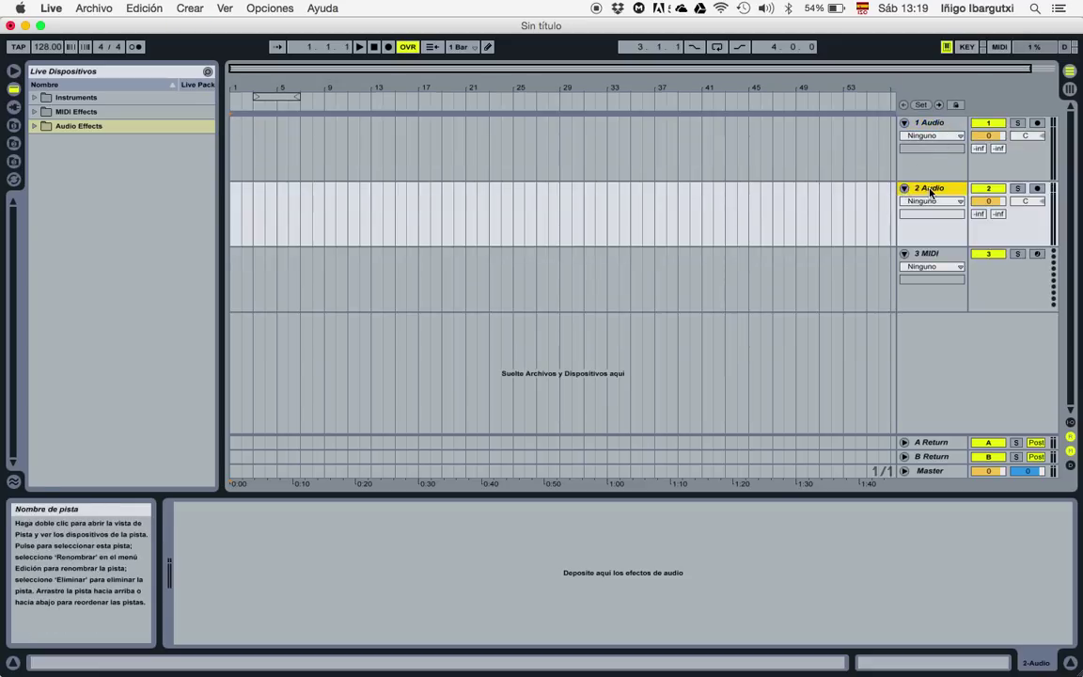
{"action": "key", "text": "Delete"}
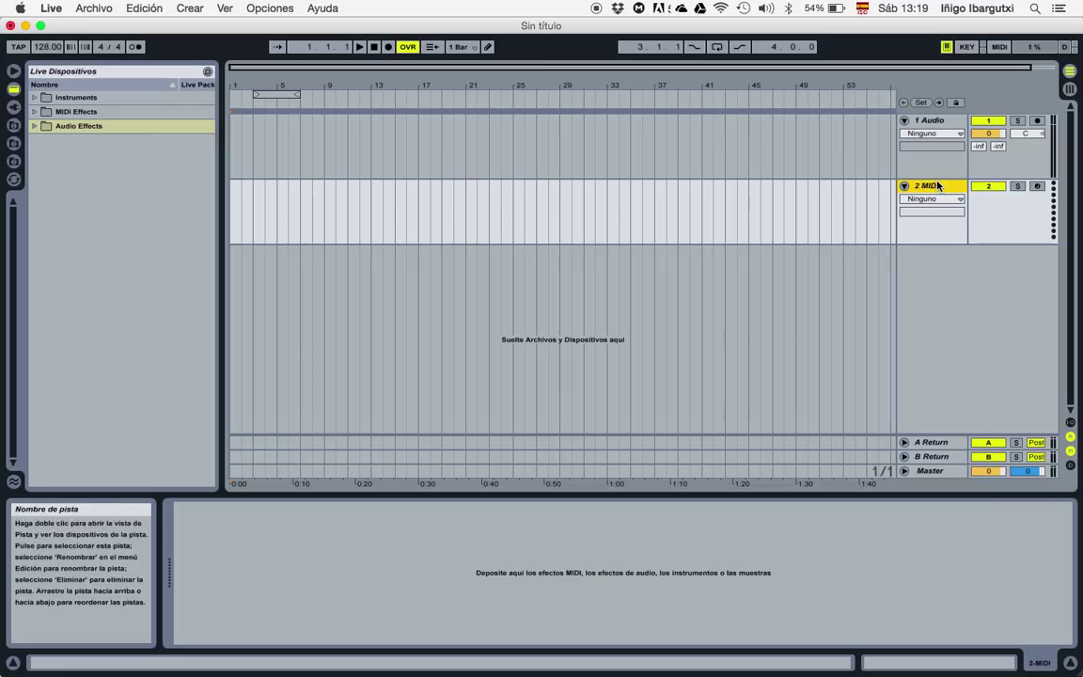
Insert a new MIDI track directly below 2 MIDI, and delete it again
{"action": "key", "text": "super+shift+t"}
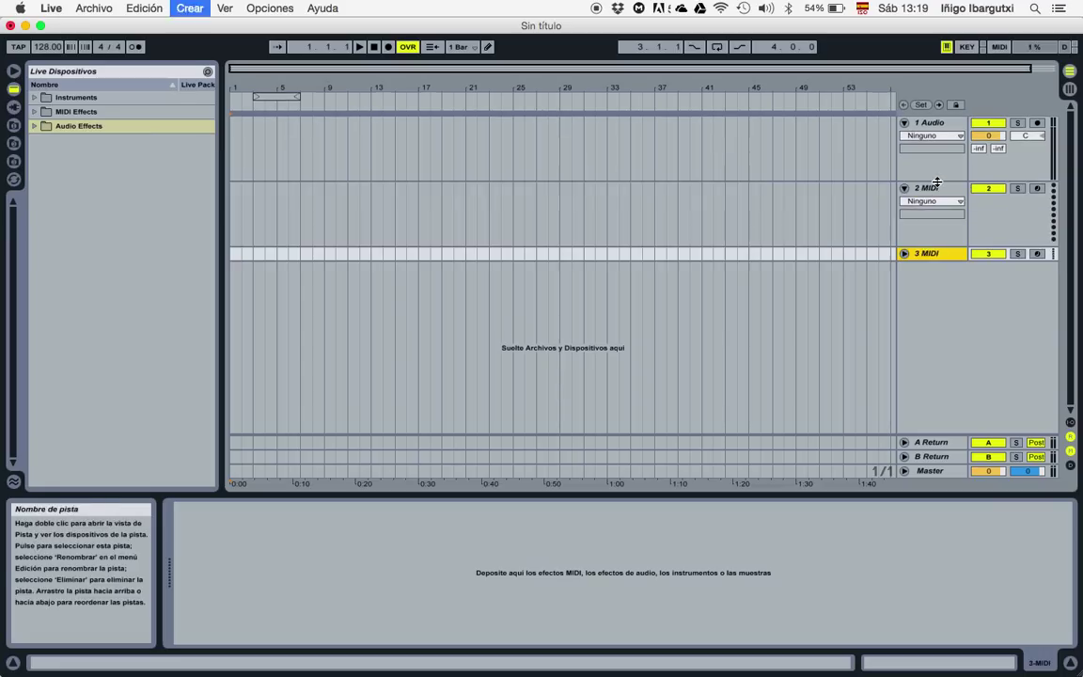
{"action": "left_click", "coordinate": [904, 255]}
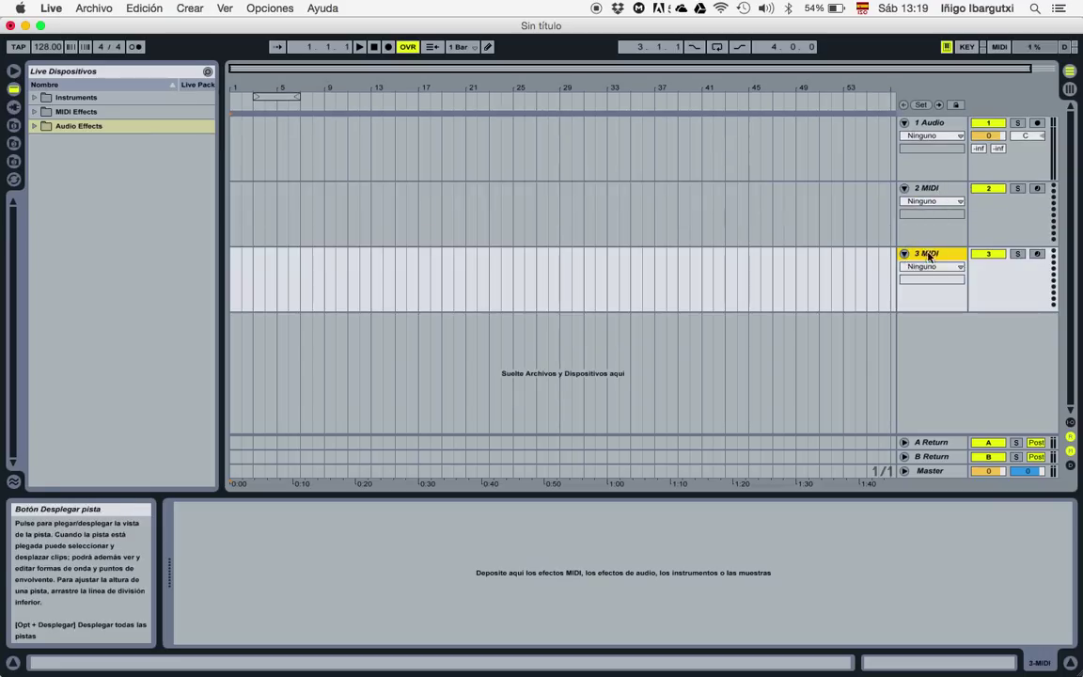
{"action": "key", "text": "Delete"}
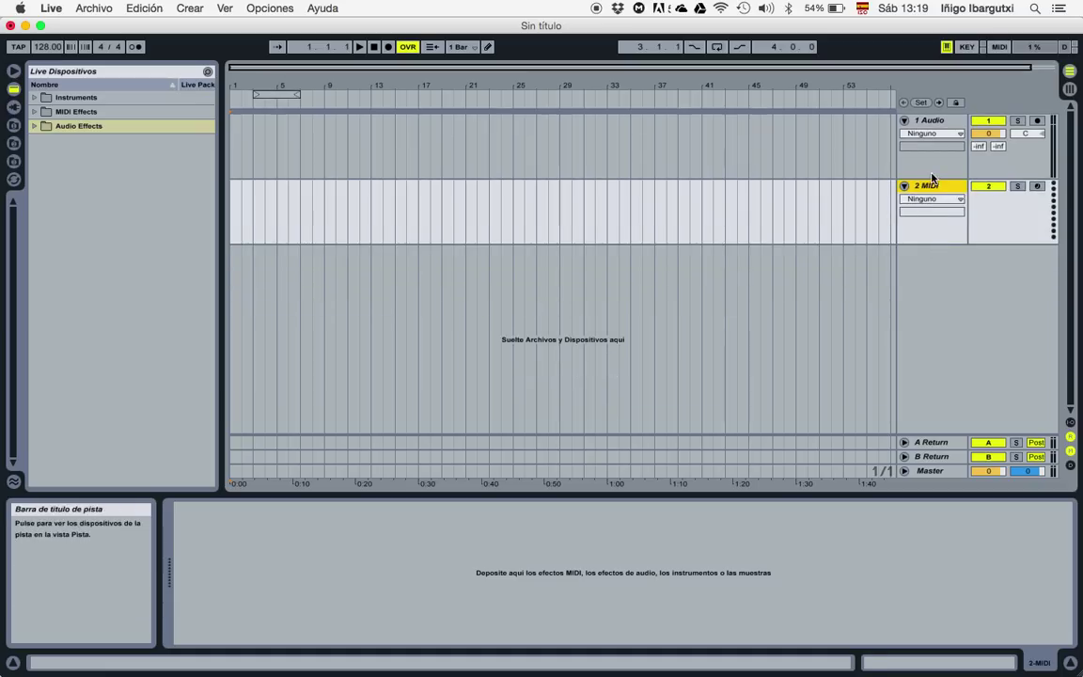
Select the 1 Audio and 2 MIDI tracks alternately in Arrangement View to compare them, finishing on 1 Audio
{"action": "left_click", "coordinate": [926, 167]}
{"action": "left_click", "coordinate": [912, 235]}
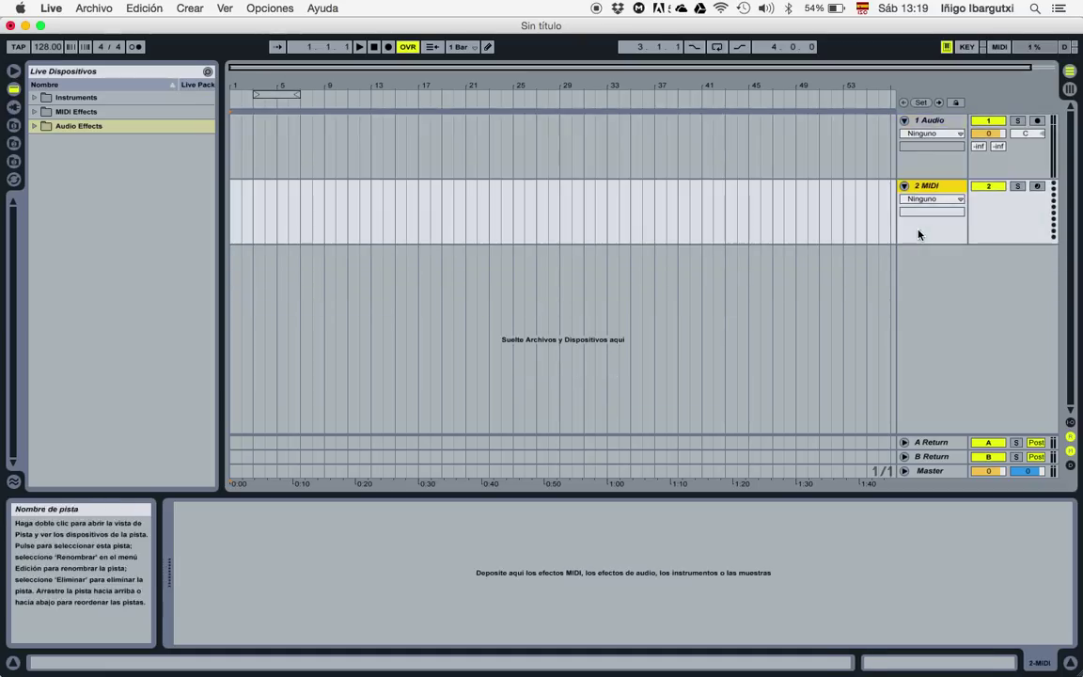
{"action": "left_click", "coordinate": [918, 165]}
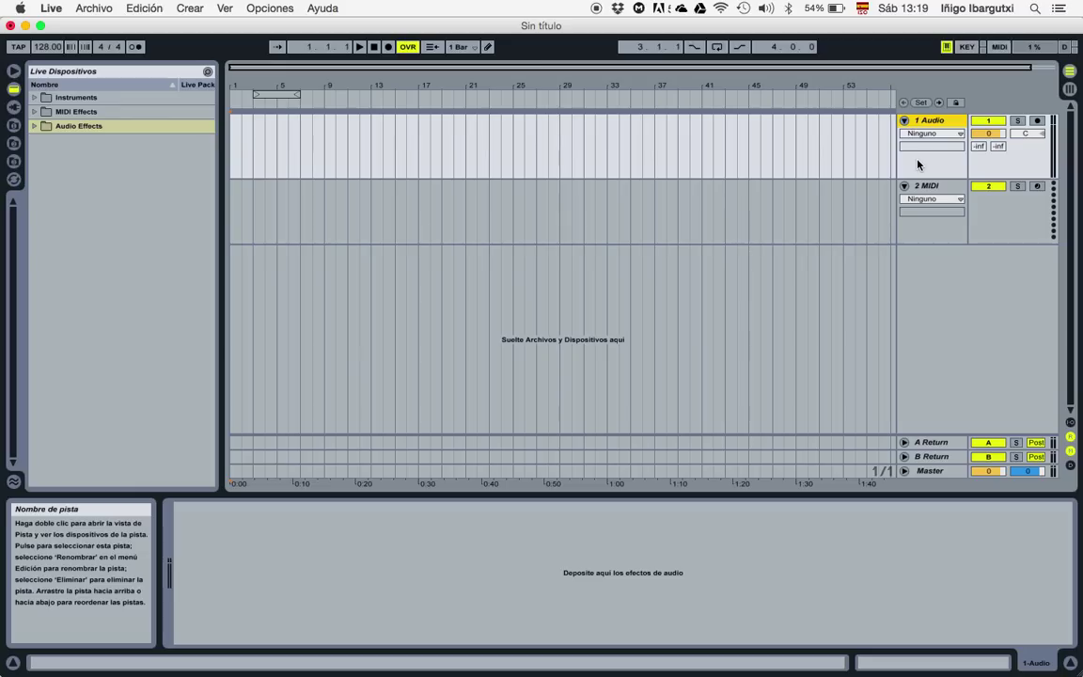
{"action": "left_click", "coordinate": [924, 235]}
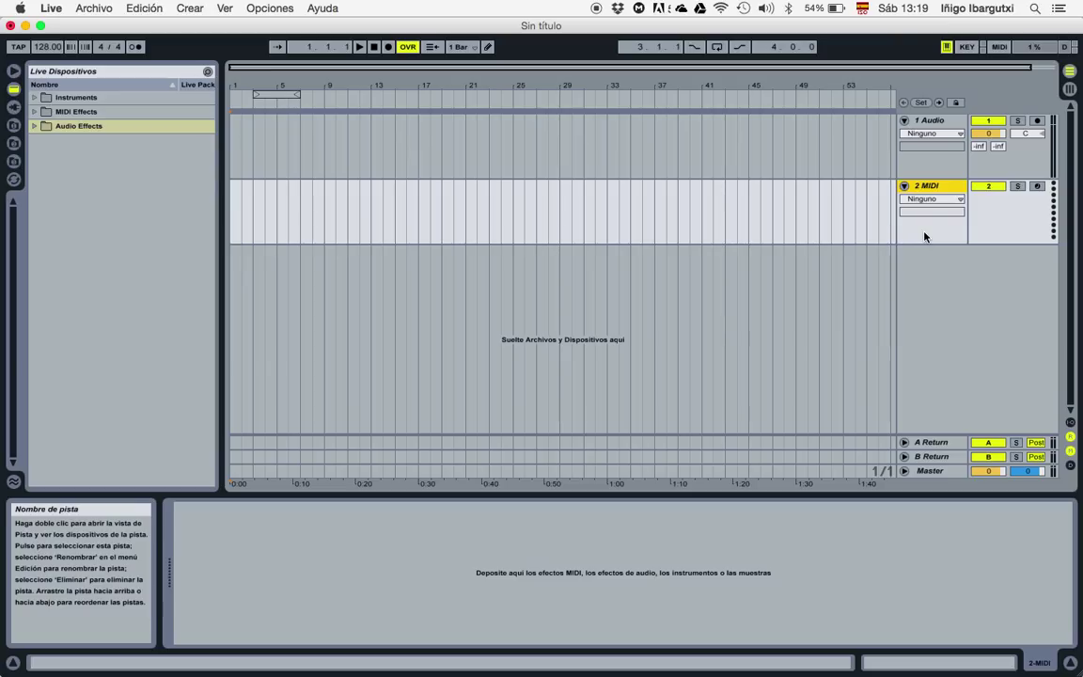
{"action": "left_click", "coordinate": [937, 169]}
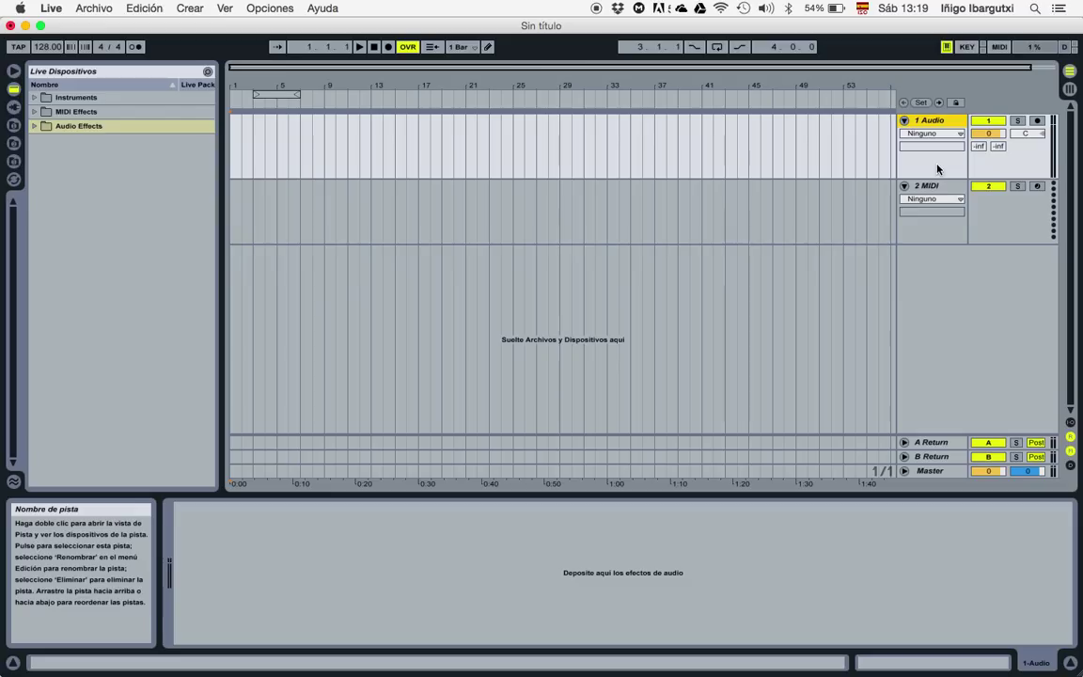
Select the A Return, B Return and Master tracks in turn in Arrangement View
{"action": "left_click", "coordinate": [930, 442]}
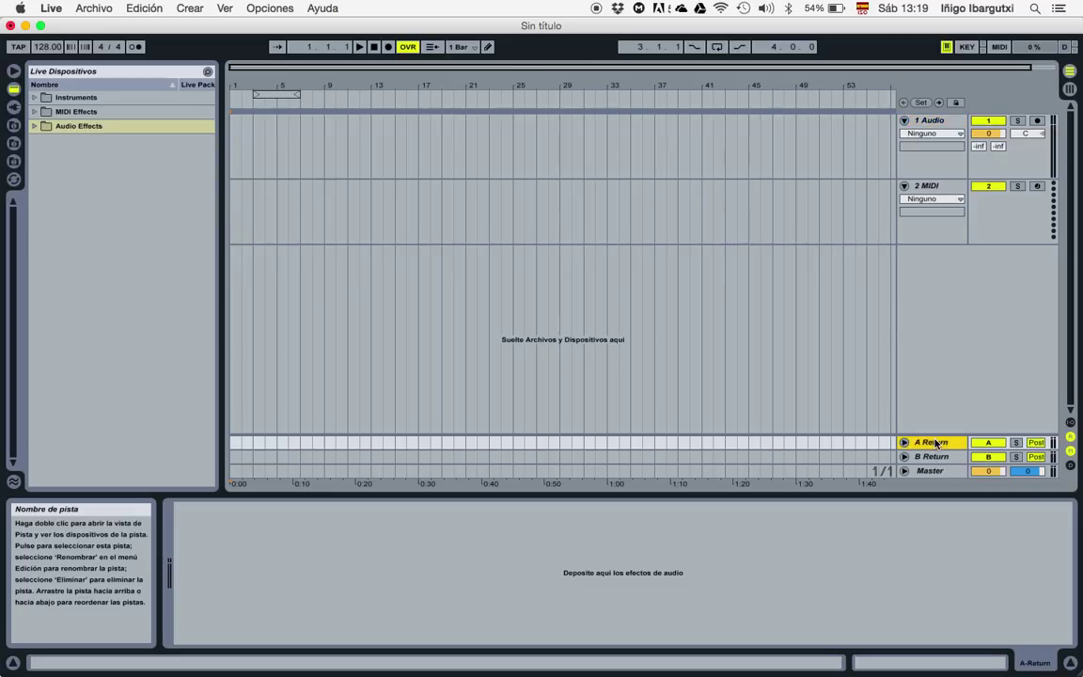
{"action": "left_click", "coordinate": [934, 457]}
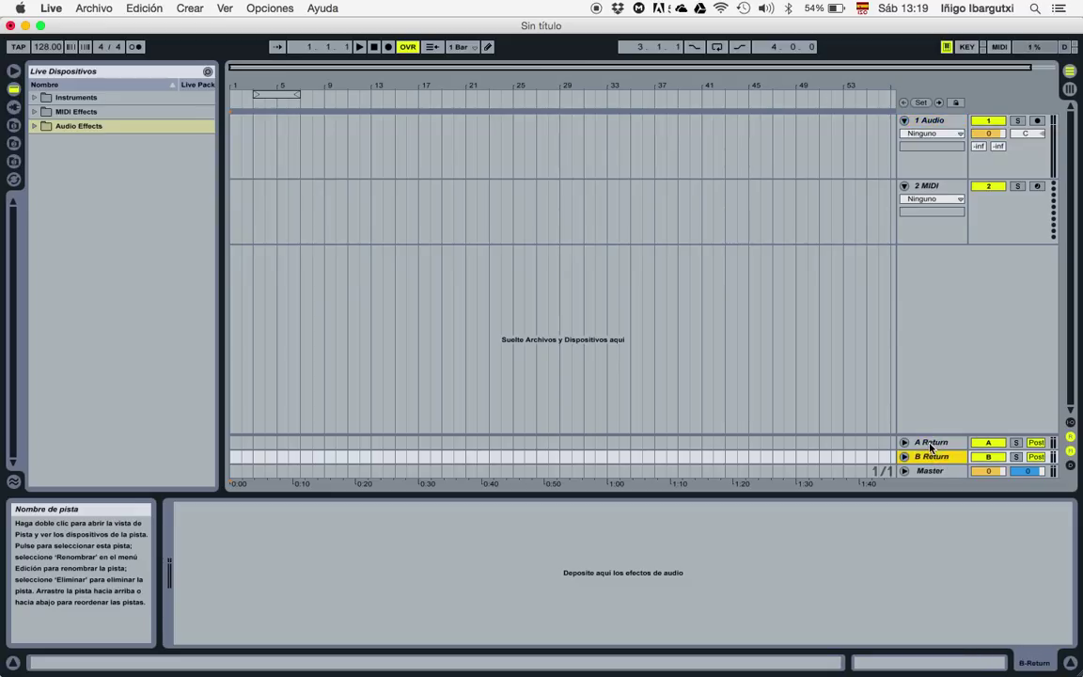
{"action": "left_click", "coordinate": [930, 444]}
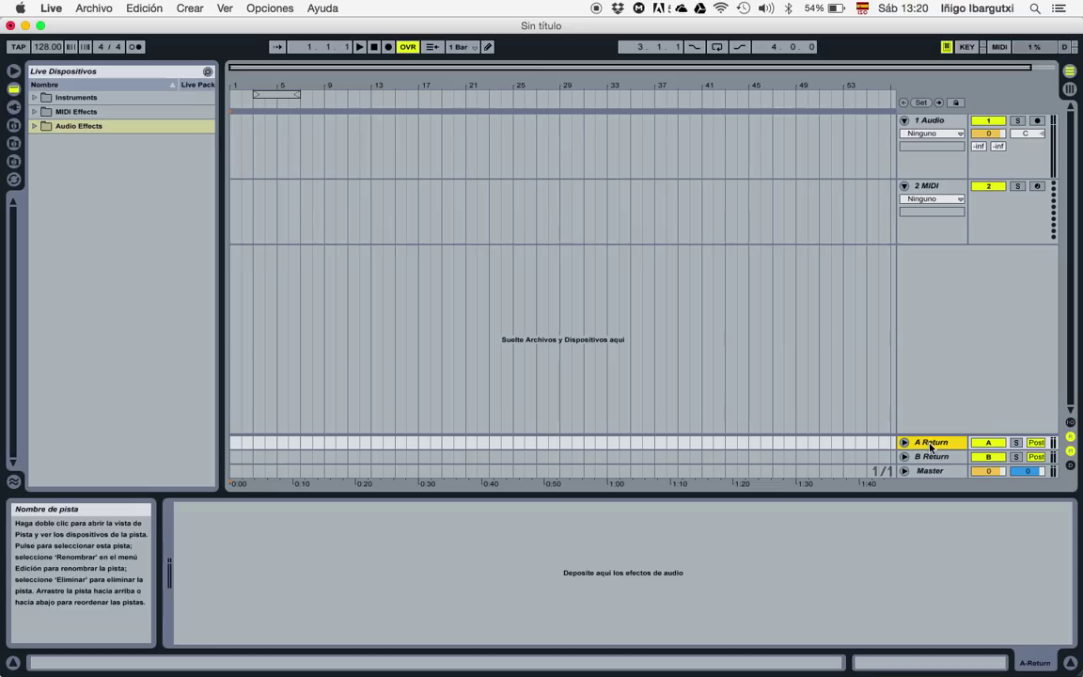
{"action": "left_click", "coordinate": [929, 470]}
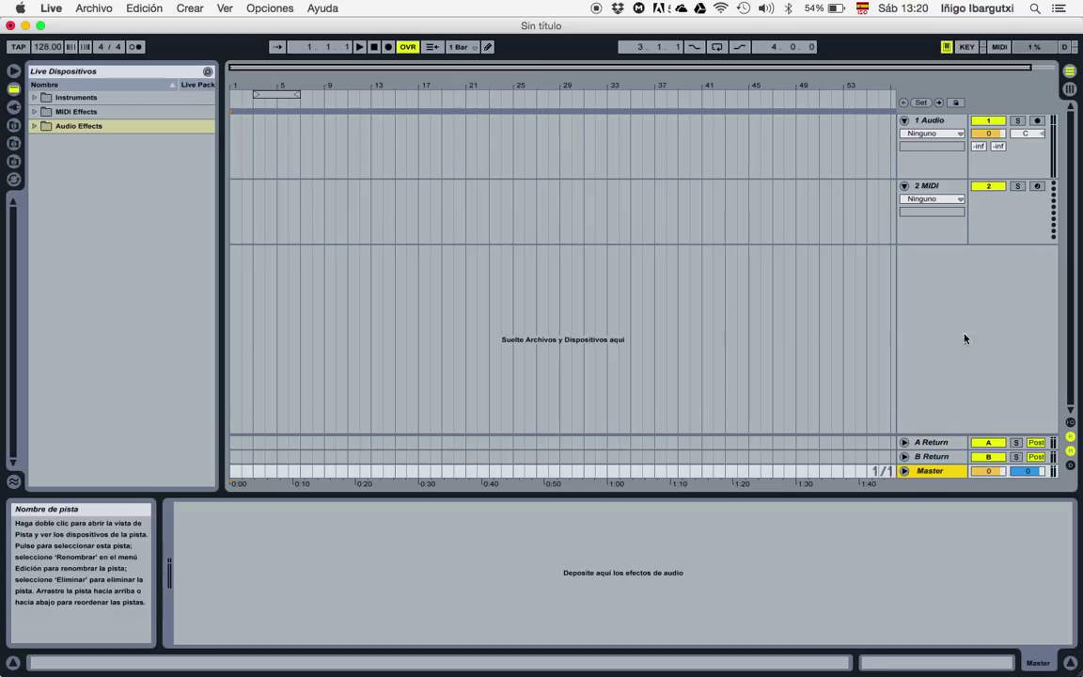
Return to Session View and select the Master, 1 Audio and 2 MIDI tracks in turn, finishing on 1 Audio
{"action": "left_click", "coordinate": [1069, 88]}
{"action": "left_click", "coordinate": [1027, 90]}
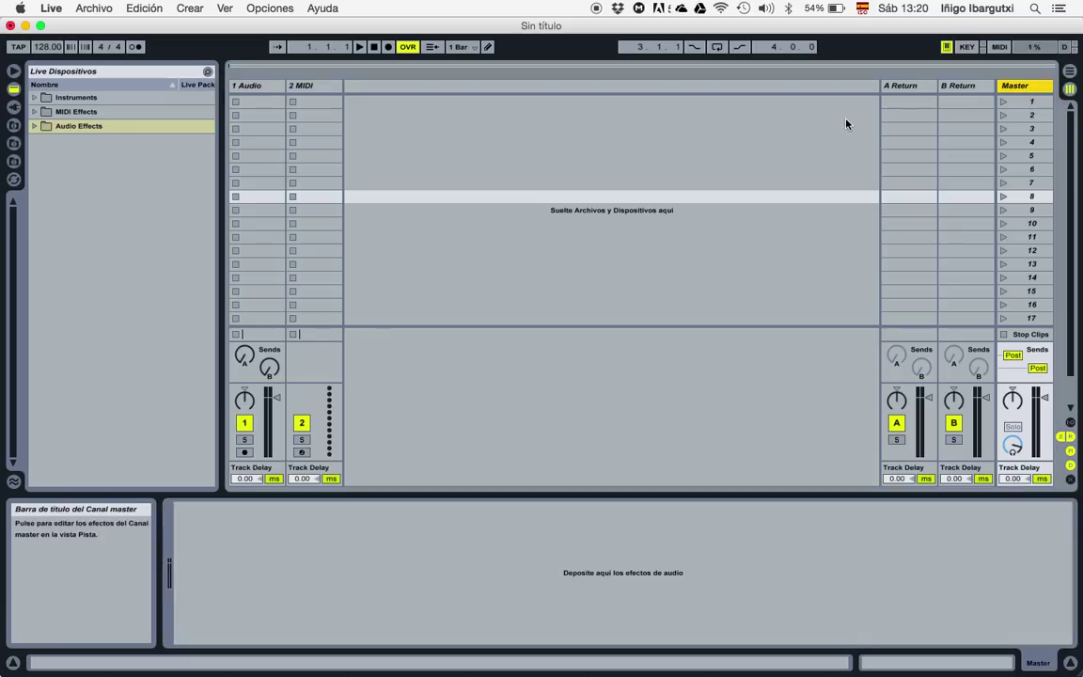
{"action": "left_click", "coordinate": [252, 86]}
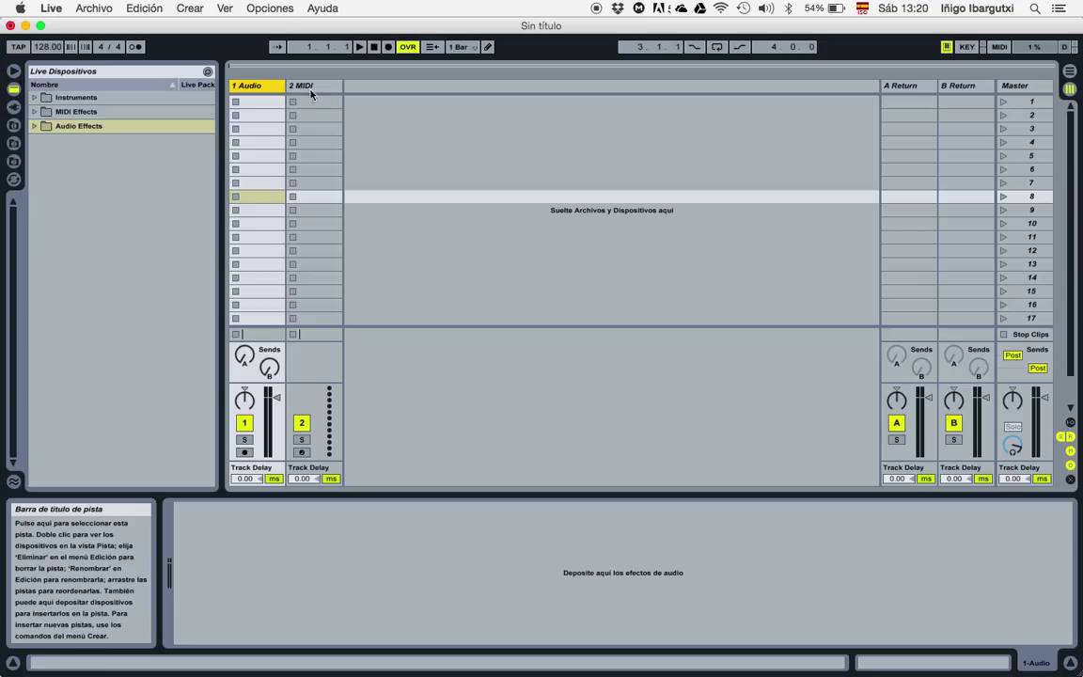
{"action": "left_click", "coordinate": [326, 90]}
{"action": "left_click", "coordinate": [239, 84]}
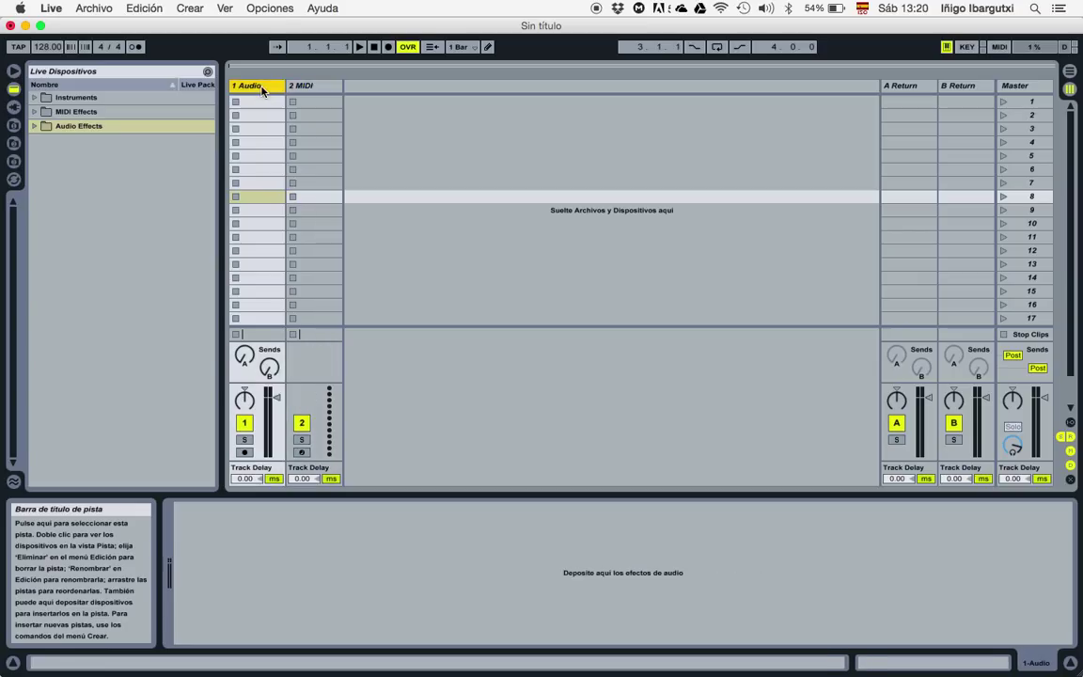
Compare which devices the 1 Audio and 2 MIDI tracks accept in their device areas, finishing with 2 MIDI selected
{"action": "left_click", "coordinate": [532, 585]}
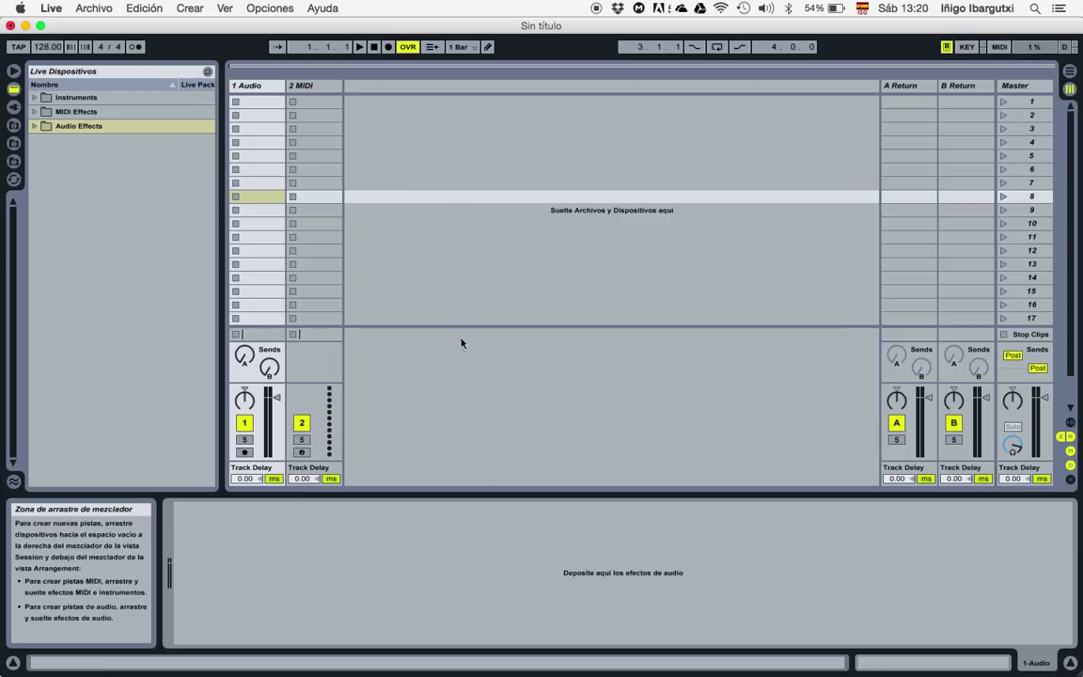
{"action": "left_click", "coordinate": [329, 88]}
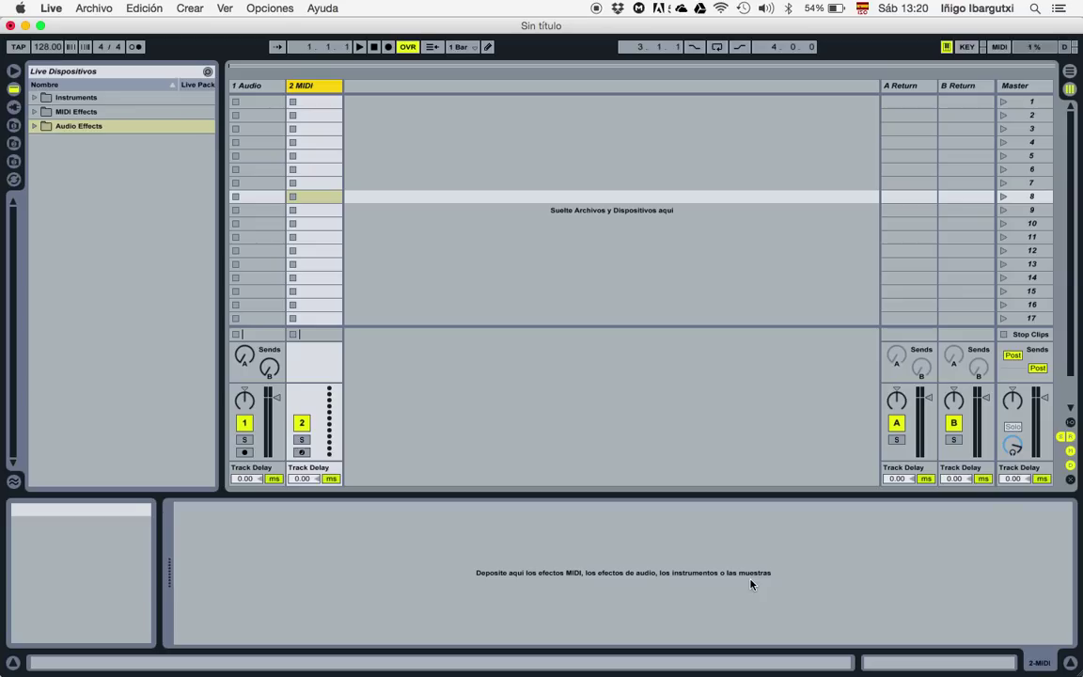
{"action": "left_click", "coordinate": [241, 85]}
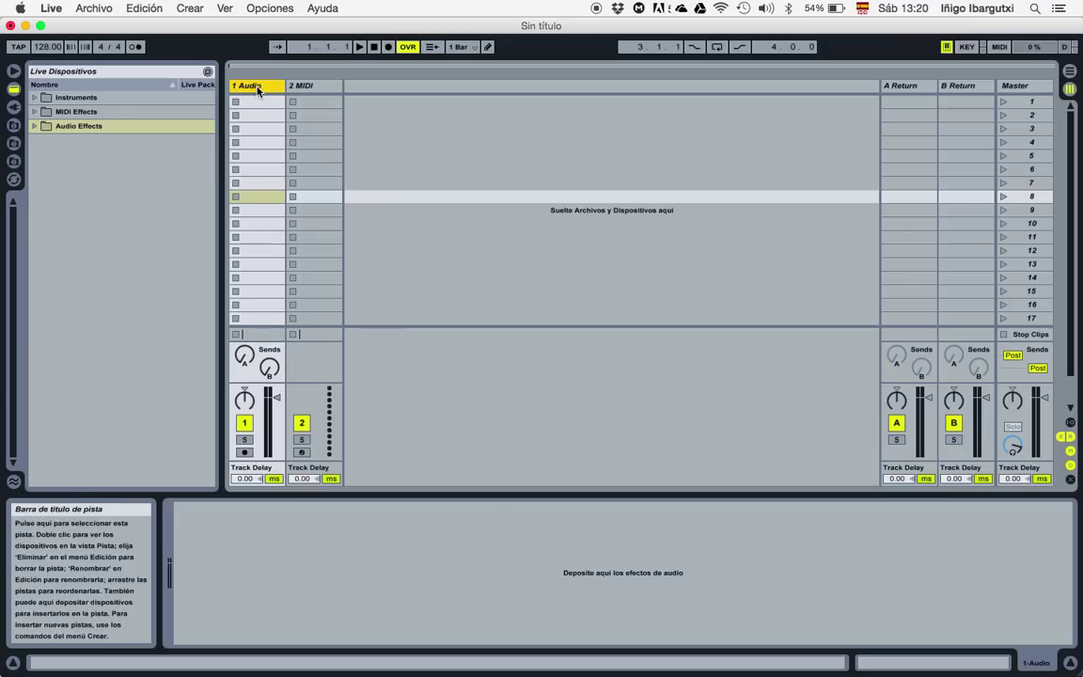
{"action": "left_click", "coordinate": [328, 86]}
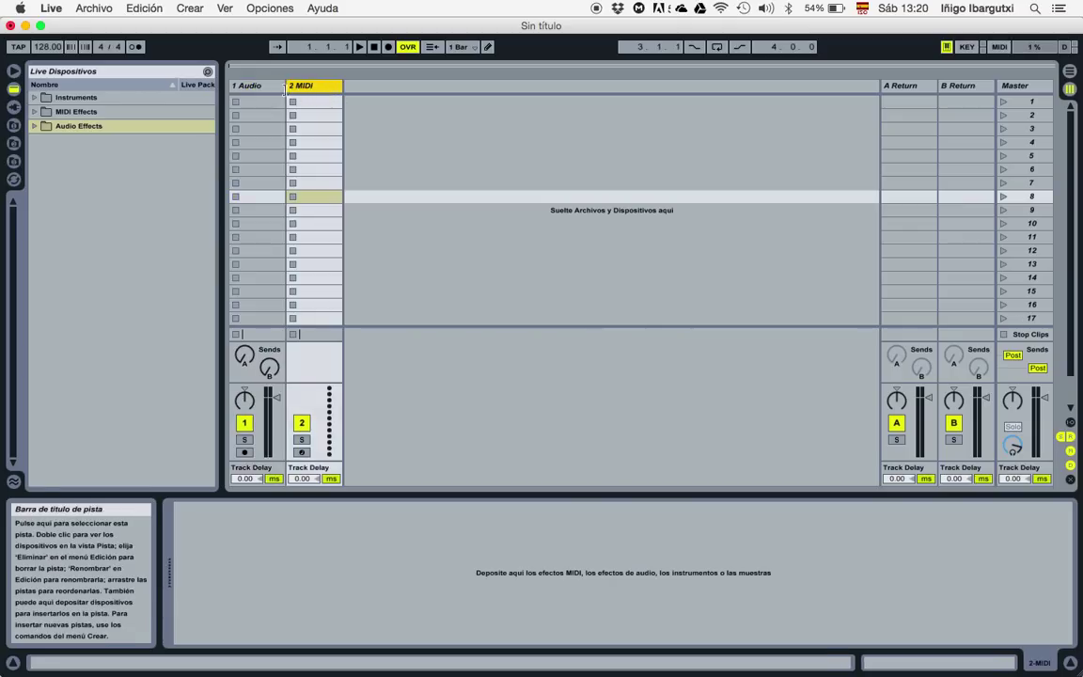
{"action": "left_click", "coordinate": [268, 87]}
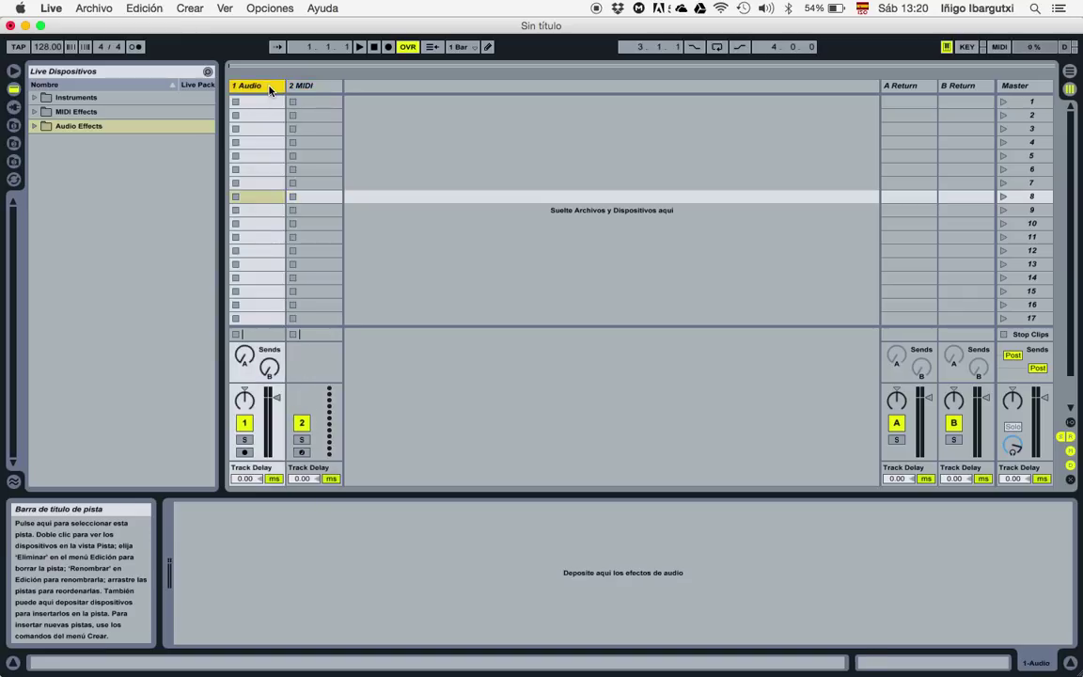
{"action": "left_click", "coordinate": [322, 89]}
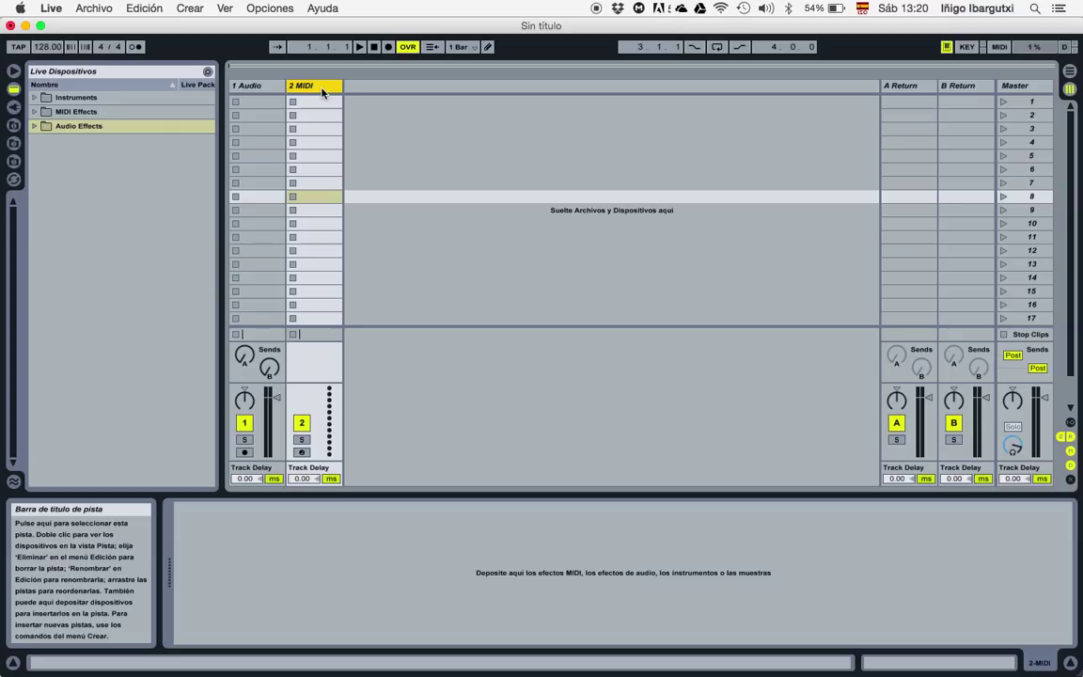
{"action": "left_click", "coordinate": [270, 89]}
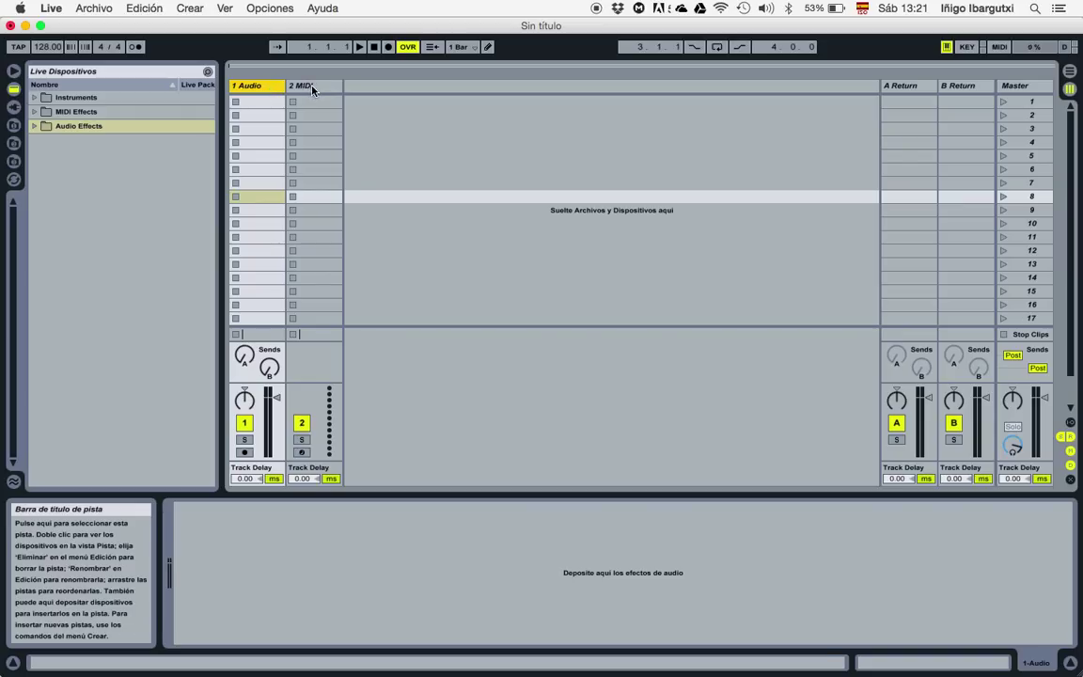
{"action": "left_click", "coordinate": [313, 89]}
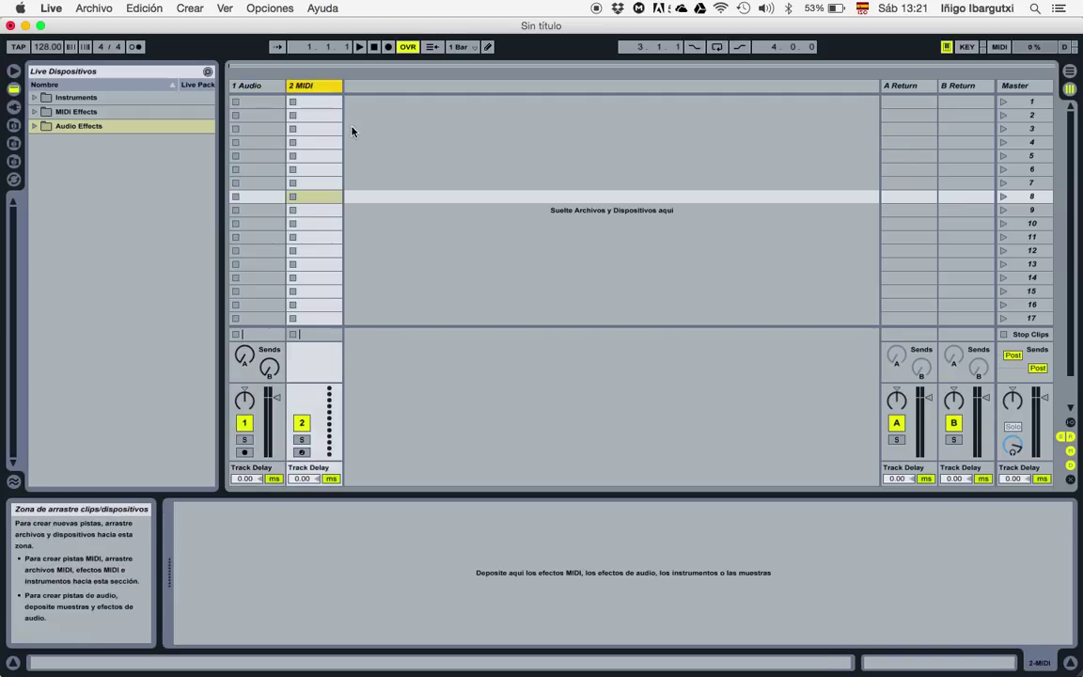